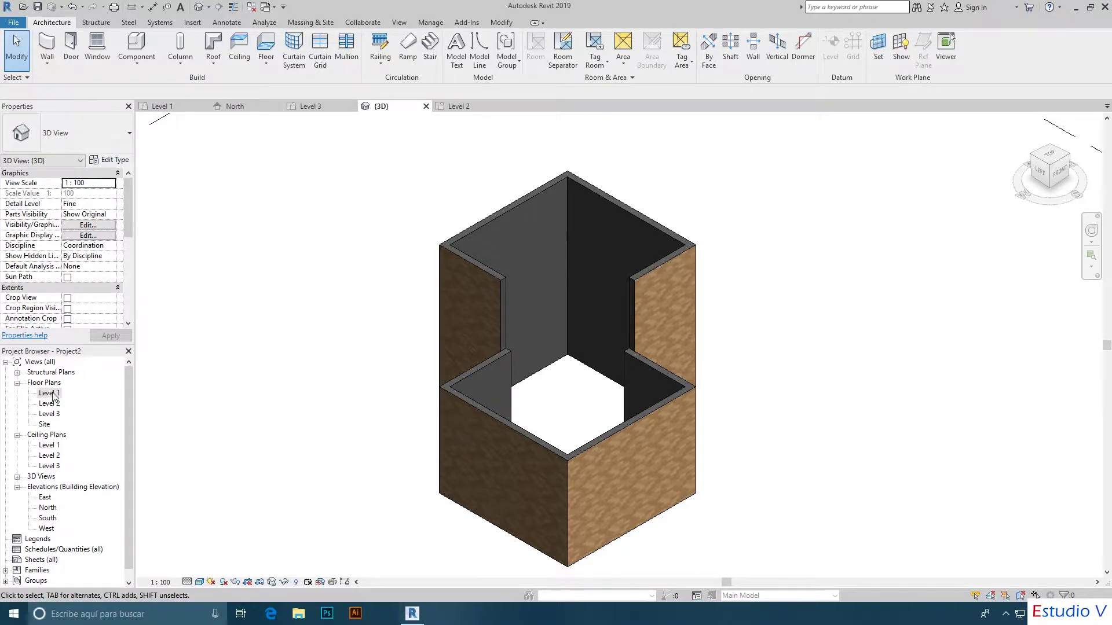
# Open the Level 1 floor plan and zoom out until the whole wall outline shows.
pyautogui.doubleClick(49, 393)
pyautogui.scroll(-2, 521, 322)
pyautogui.scroll(-1, 586, 234)
pyautogui.scroll(-1, 527, 399)
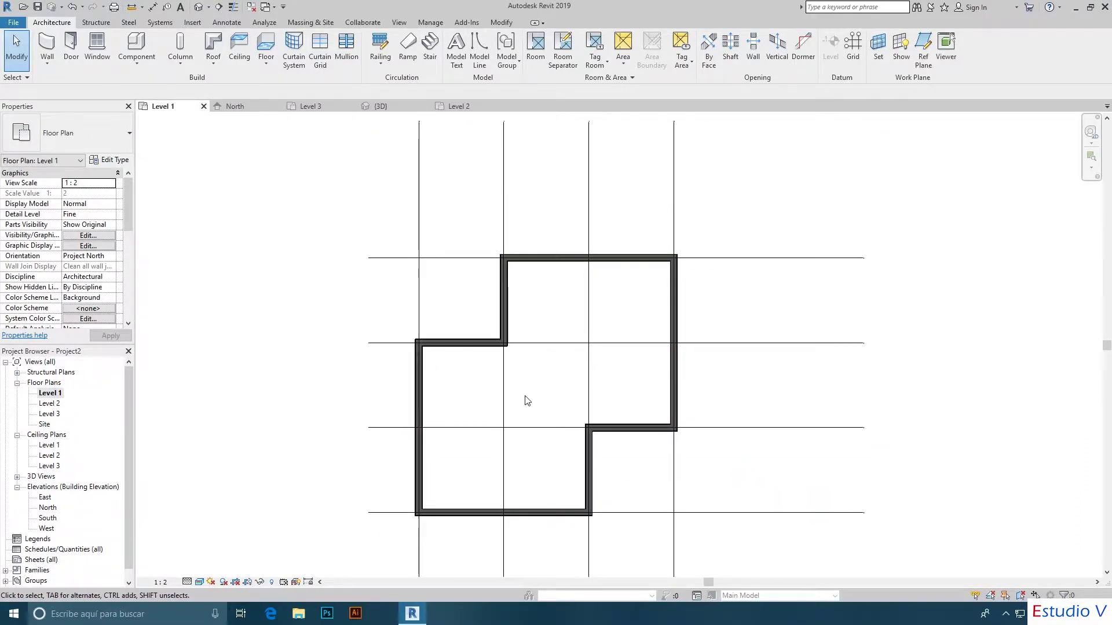
# Set the Level 1 plan's view scale to 1:100.
pyautogui.moveTo(527, 401); pyautogui.dragTo(501, 378, button='middle')
pyautogui.click(166, 583)
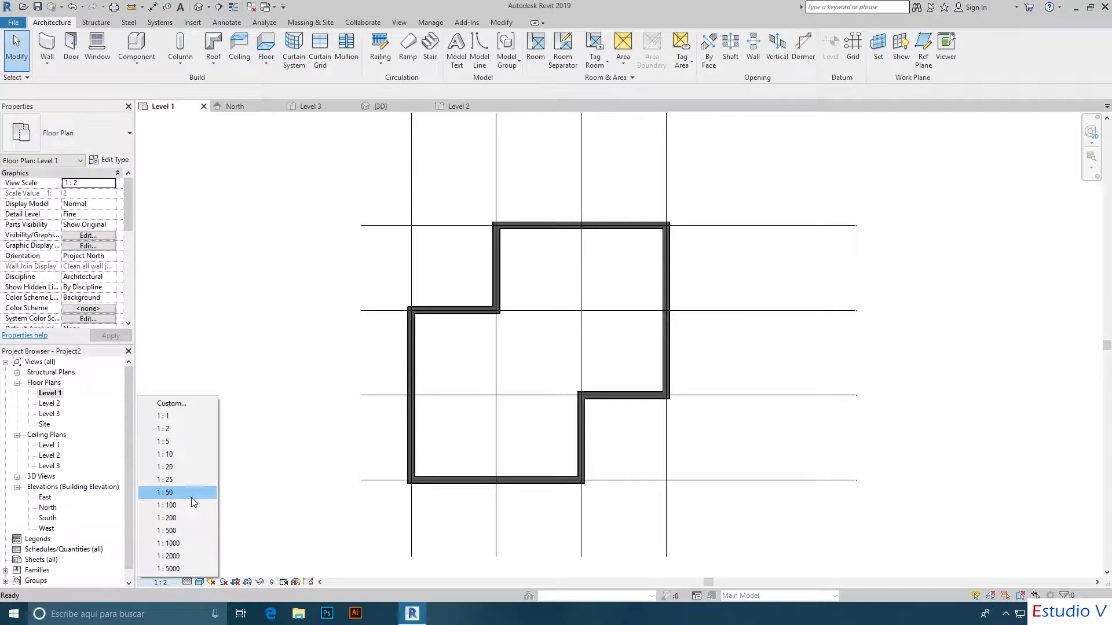
pyautogui.click(192, 506)
pyautogui.scroll(1, 486, 472)
pyautogui.scroll(1, 501, 435)
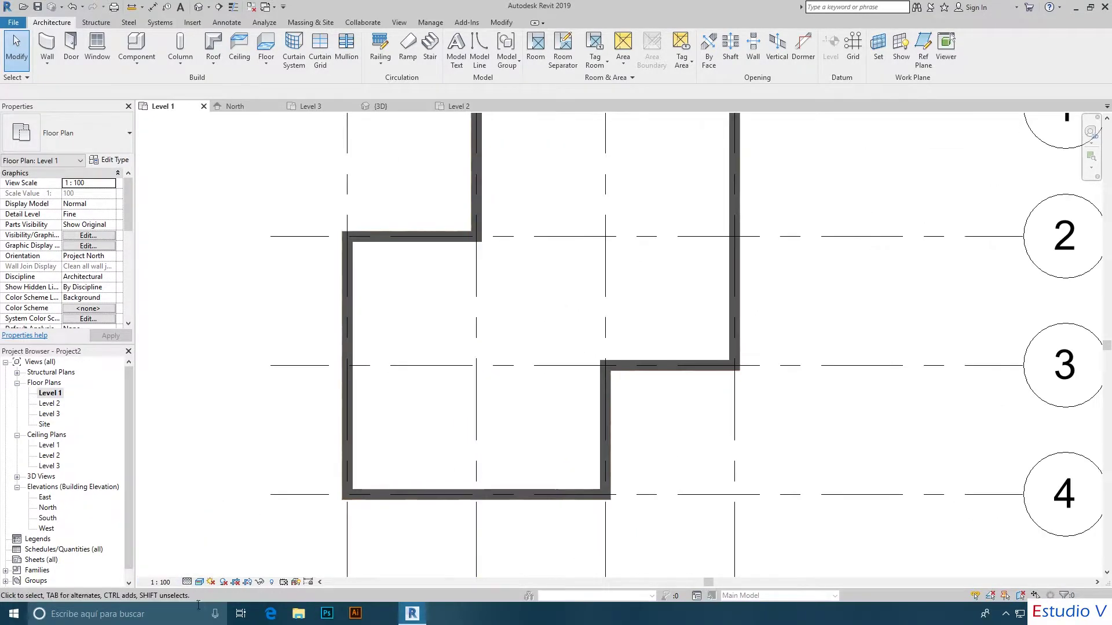
# Show the walls in Hidden Line visual style and recentre the wall outline.
pyautogui.click(199, 582)
pyautogui.click(214, 524)
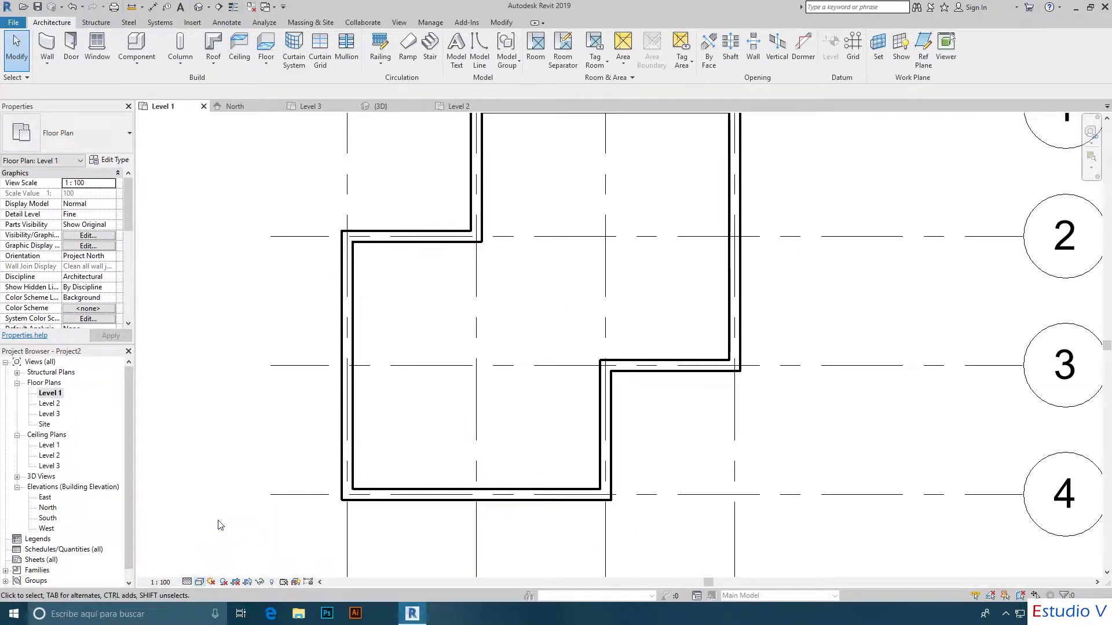
pyautogui.moveTo(422, 410); pyautogui.dragTo(405, 435, button='middle')
pyautogui.scroll(-1, 408, 428)
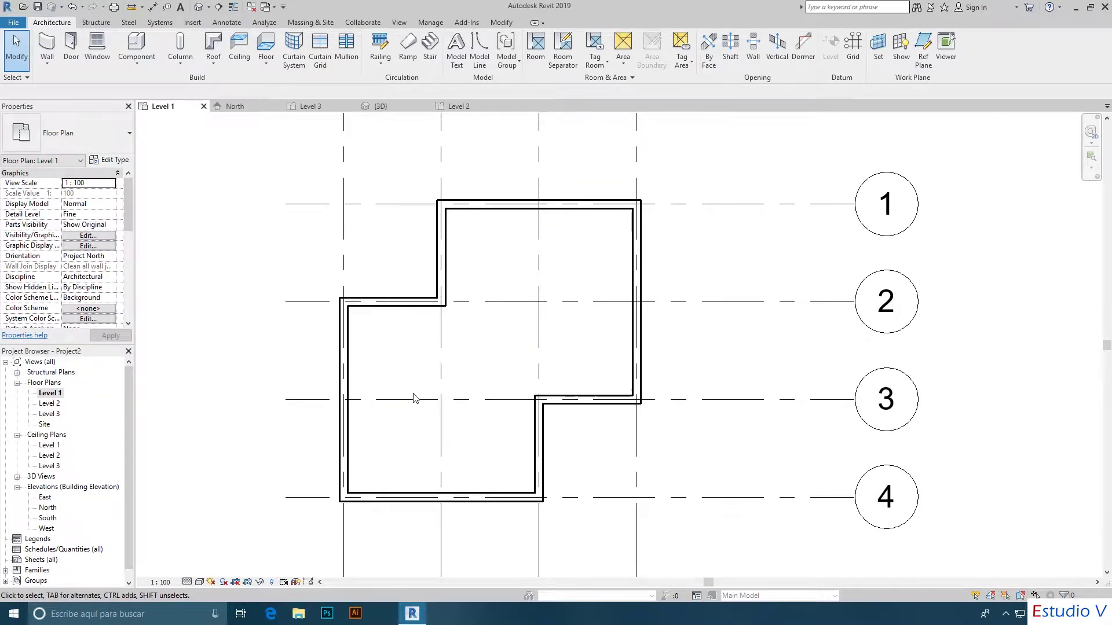
pyautogui.moveTo(385, 293); pyautogui.dragTo(408, 283, button='middle')
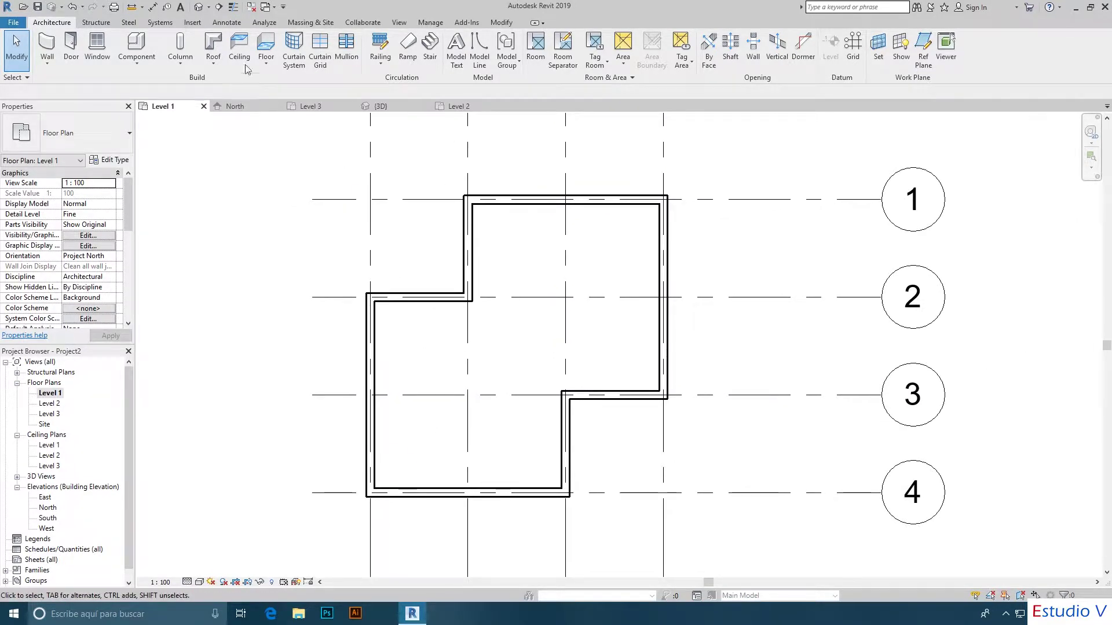
pyautogui.click(273, 70)
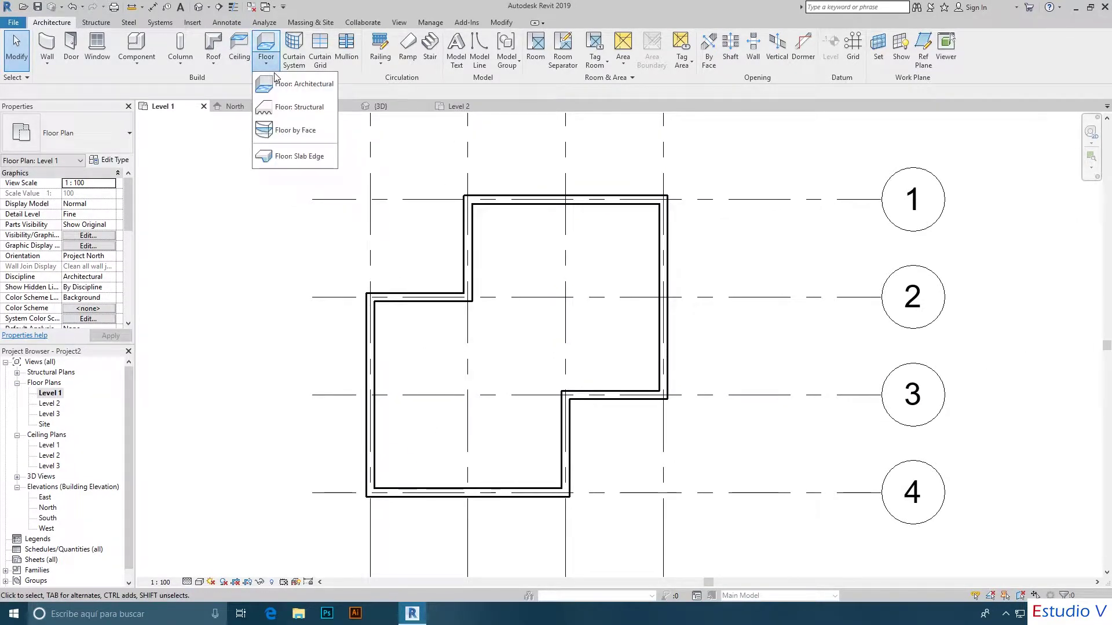
# Start an architectural floor sketch on Level 1.
pyautogui.click(301, 88)
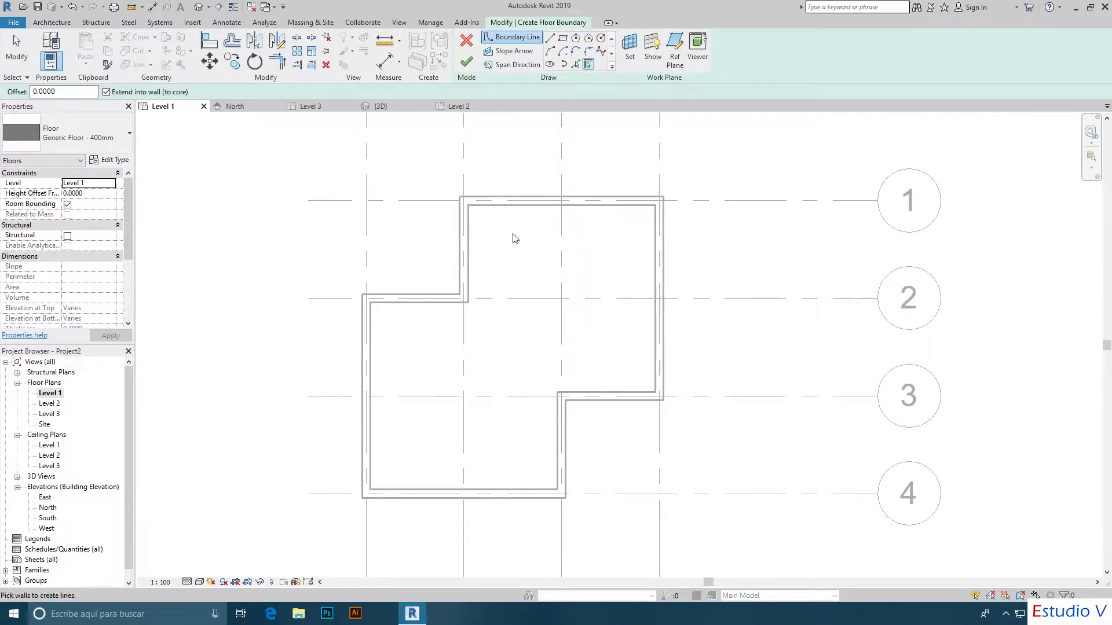
pyautogui.scroll(2, 514, 238)
pyautogui.moveTo(481, 288); pyautogui.dragTo(516, 253, button='middle')
pyautogui.scroll(-2, 516, 261)
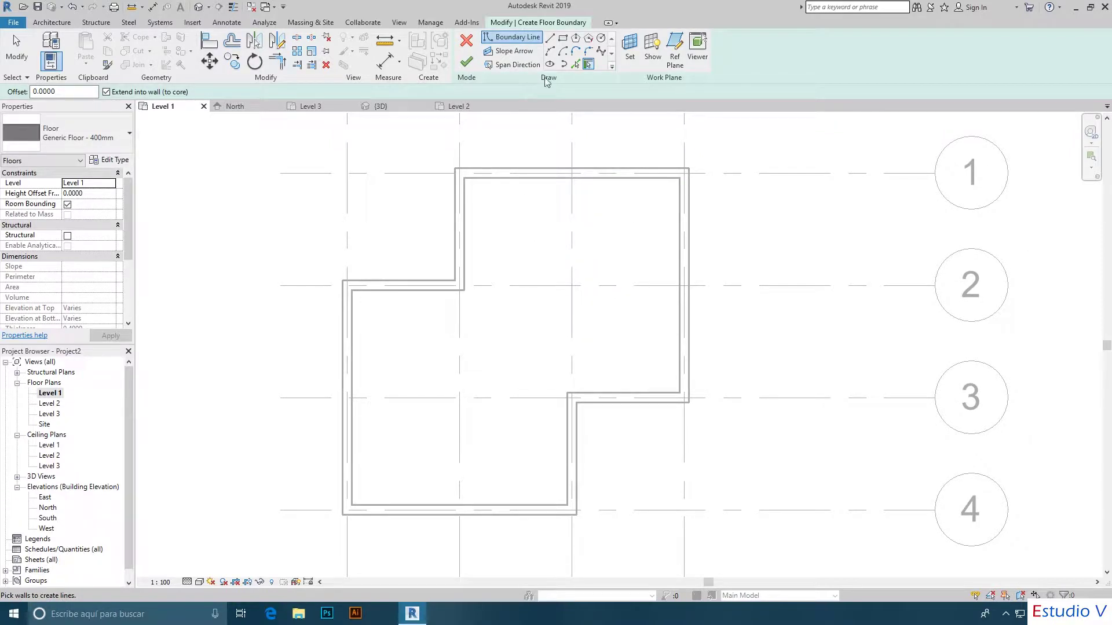
# Try a straight boundary line at the top wall, then cancel it.
pyautogui.click(551, 41)
pyautogui.click(464, 177)
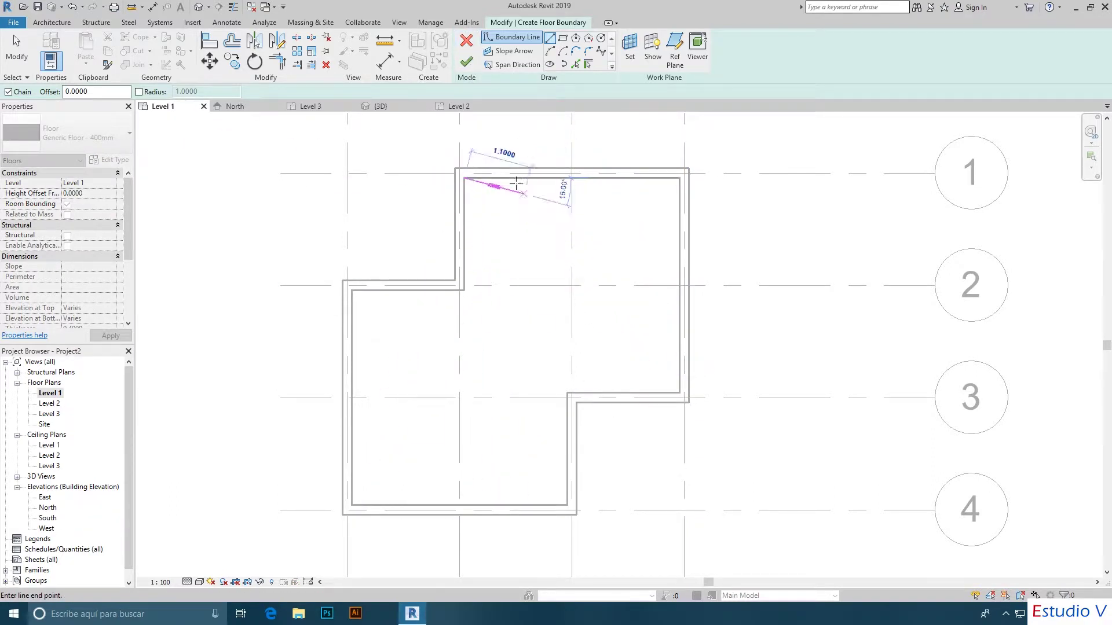
pyautogui.press('Escape')
pyautogui.scroll(-1, 537, 258)
pyautogui.scroll(-2, 550, 255)
pyautogui.scroll(1, 553, 253)
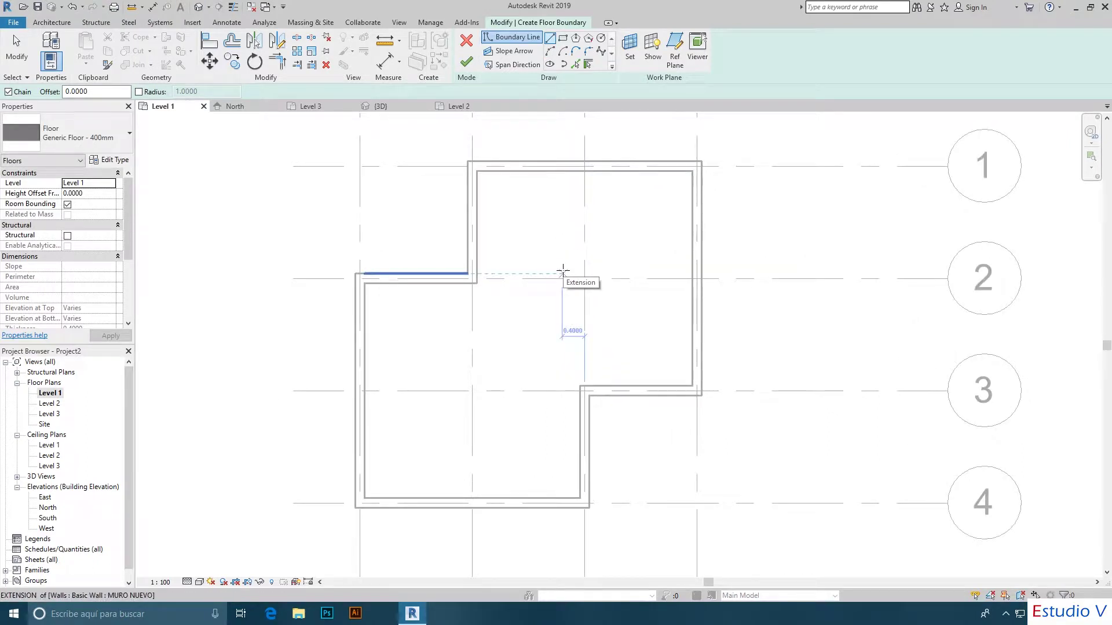
# Try a rectangular boundary from the upper room's corner, then discard it.
pyautogui.click(563, 37)
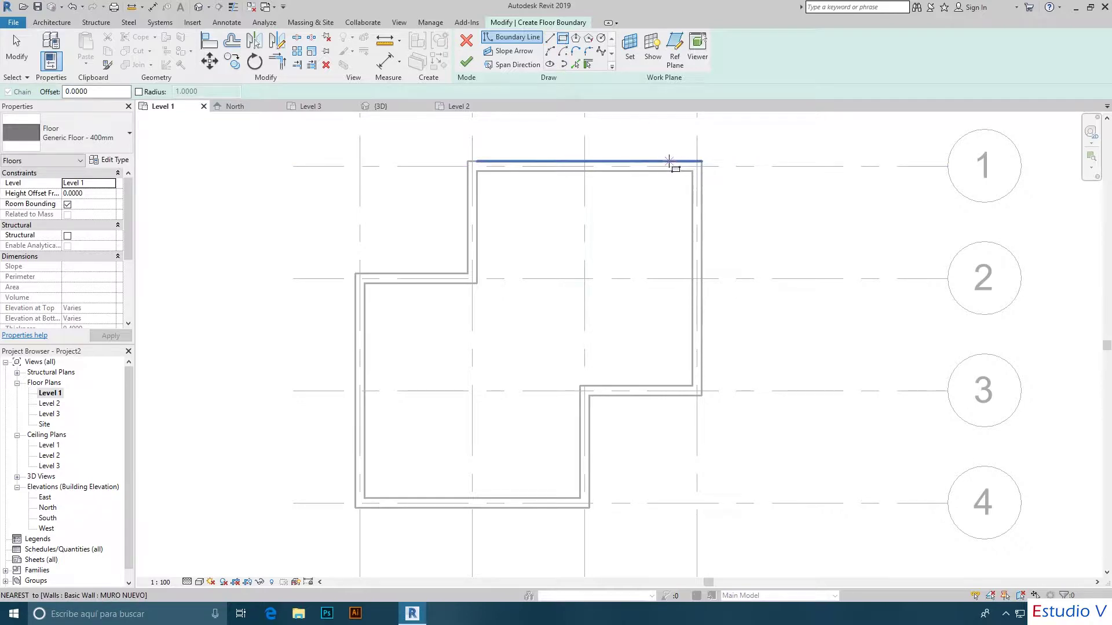
pyautogui.click(692, 170)
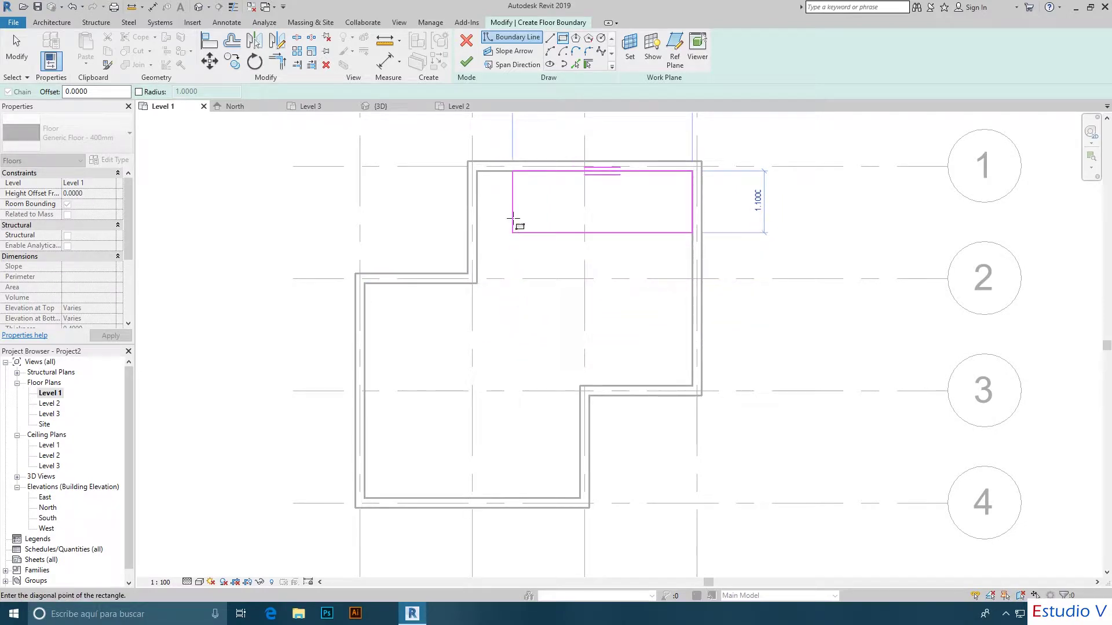
pyautogui.click(563, 41)
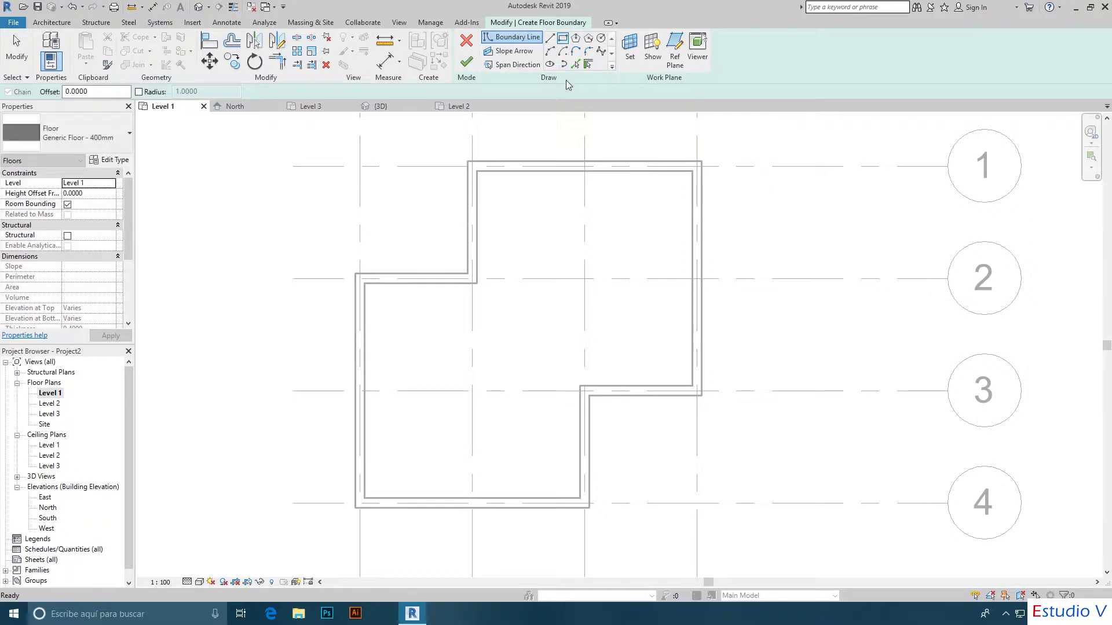
pyautogui.moveTo(580, 134); pyautogui.dragTo(619, 136, button='middle')
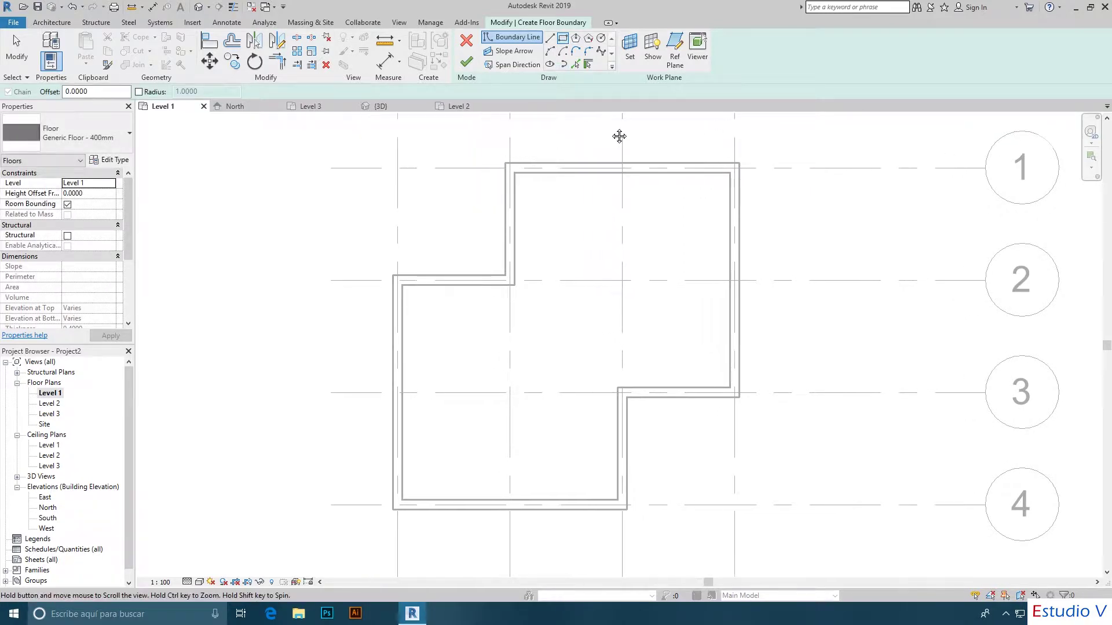
# Pick the top, right, lower-right and inner vertical walls as floor boundary lines.
pyautogui.click(588, 66)
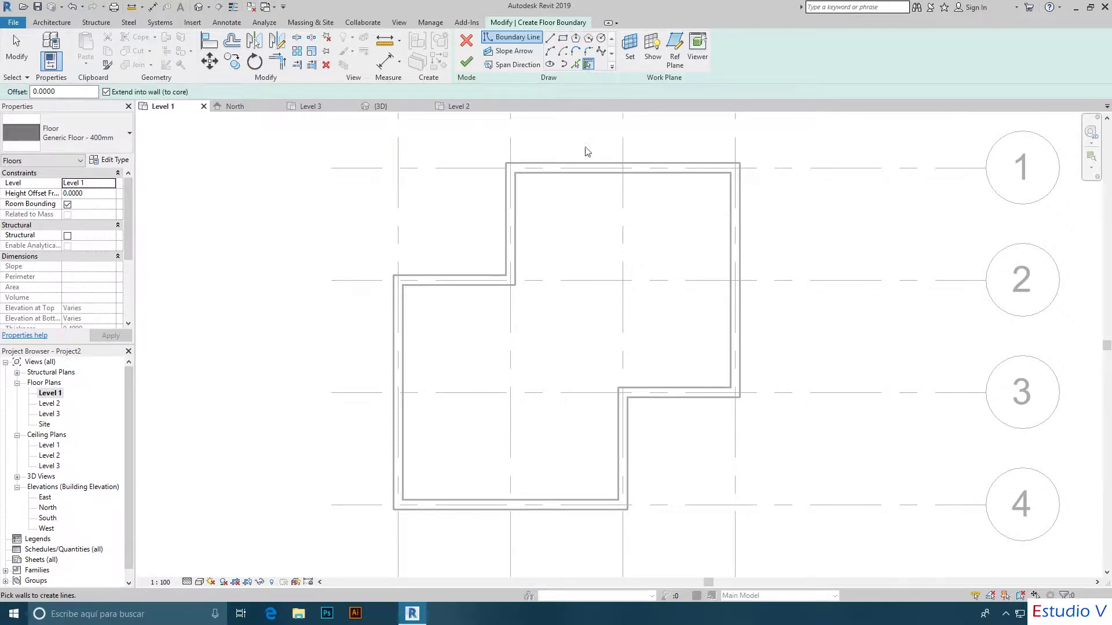
pyautogui.click(580, 172)
pyautogui.click(736, 273)
pyautogui.click(665, 397)
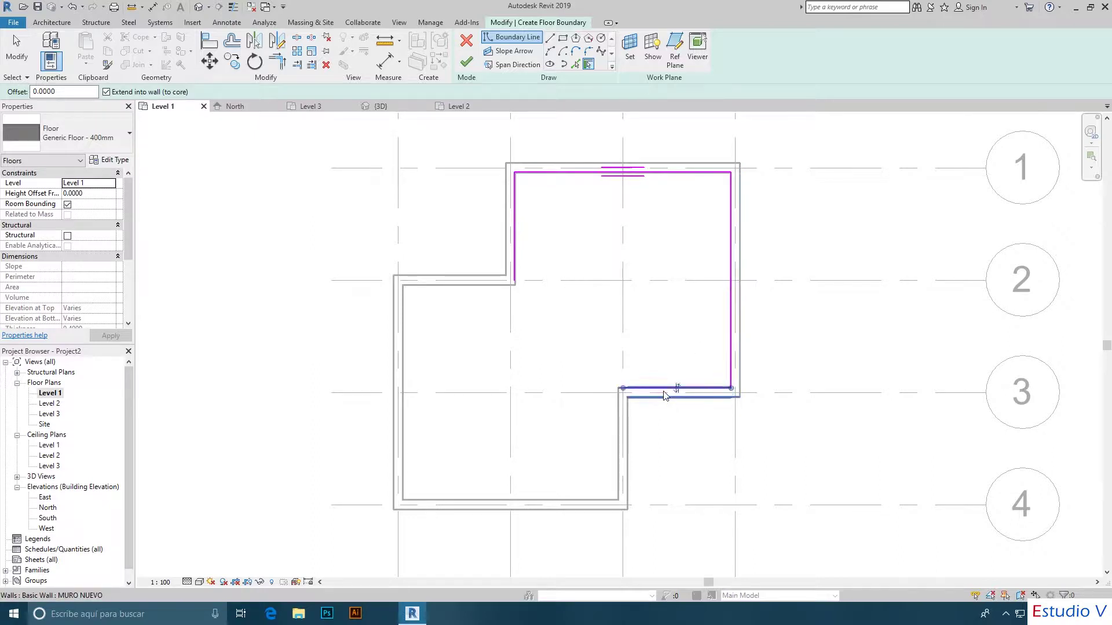
pyautogui.click(623, 428)
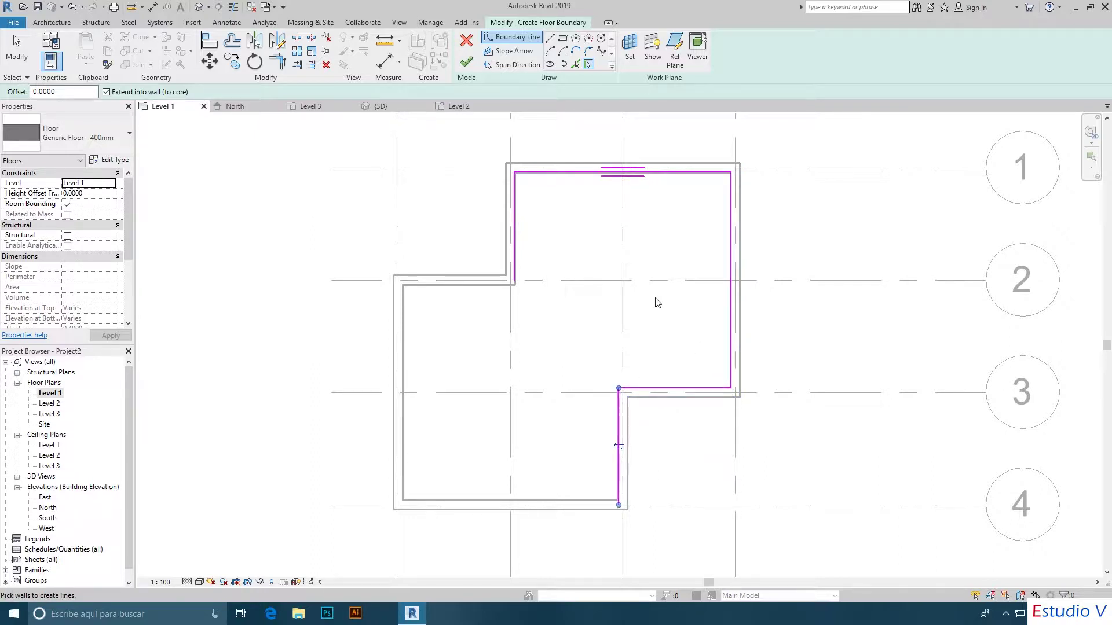
# Zoom and pan to inspect the boundary lines around the upper-left corner.
pyautogui.scroll(2, 658, 303)
pyautogui.moveTo(617, 249); pyautogui.dragTo(632, 333, button='middle')
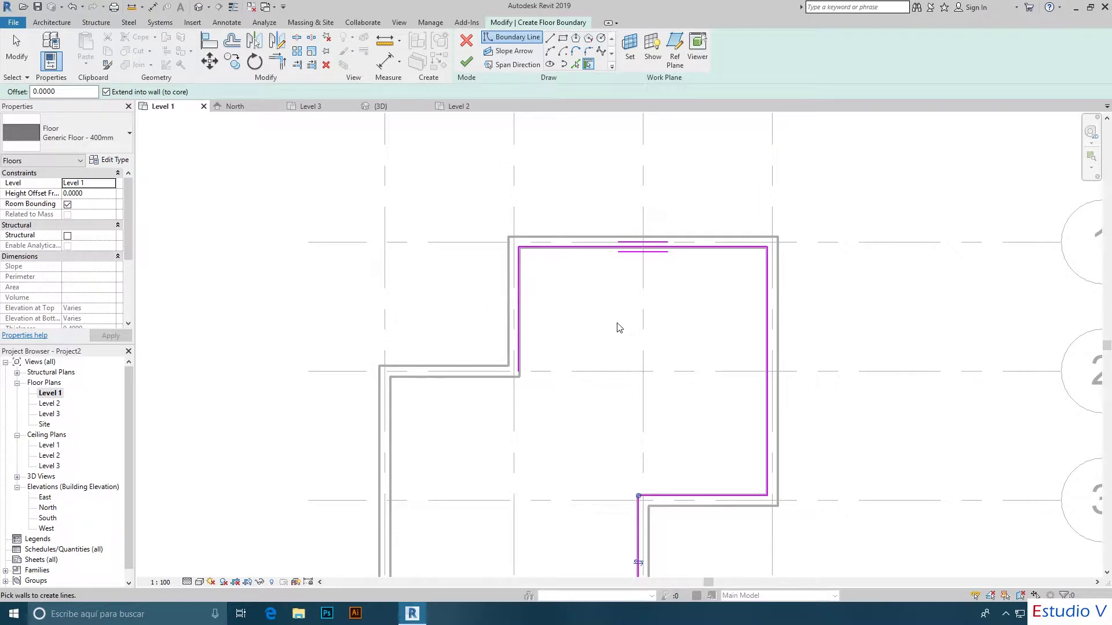
pyautogui.scroll(2, 521, 235)
pyautogui.scroll(3, 503, 226)
pyautogui.scroll(3, 506, 223)
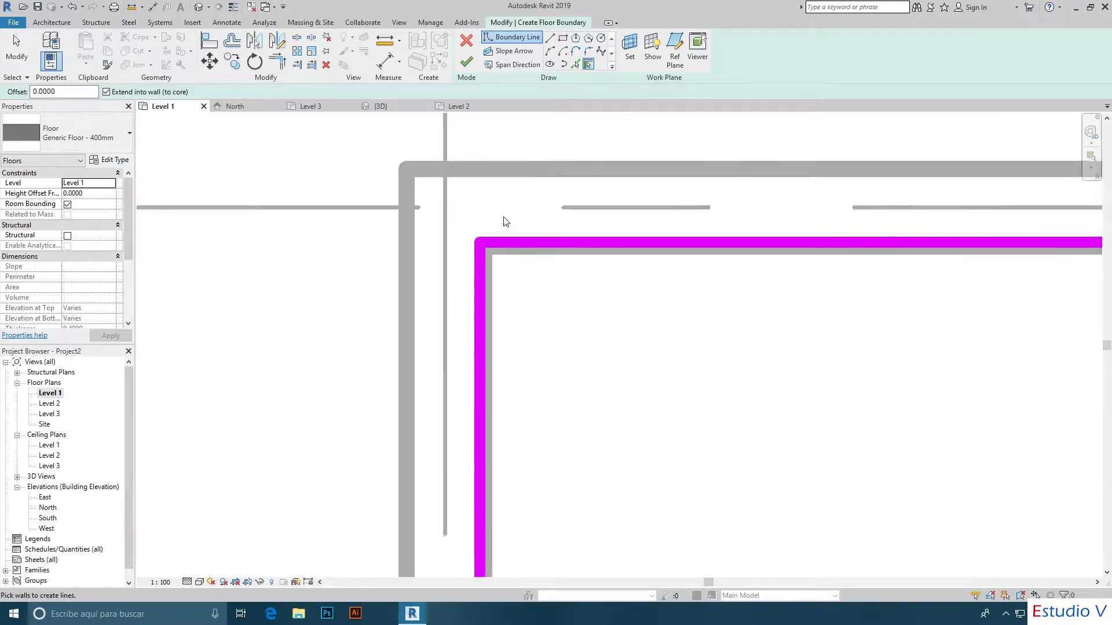
pyautogui.scroll(-1, 517, 234)
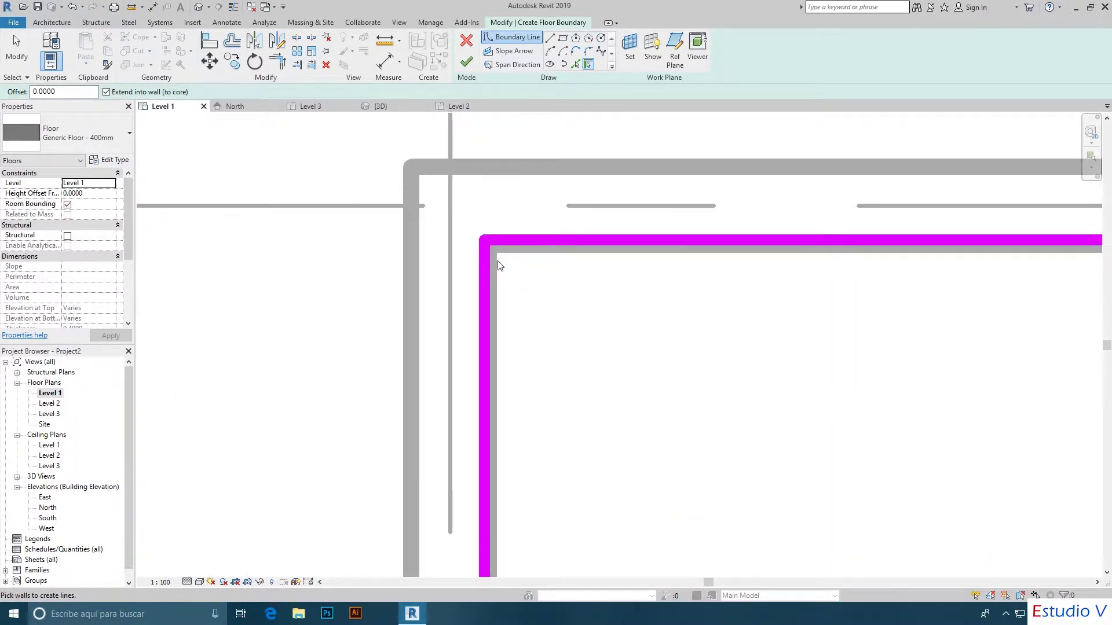
pyautogui.scroll(-4, 591, 276)
pyautogui.moveTo(590, 276)
pyautogui.mouseDown(button='middle')
pyautogui.moveTo(625, 291)
pyautogui.moveTo(551, 243)
pyautogui.mouseUp(button='middle')
pyautogui.scroll(-2, 556, 246)
pyautogui.scroll(1, 589, 261)
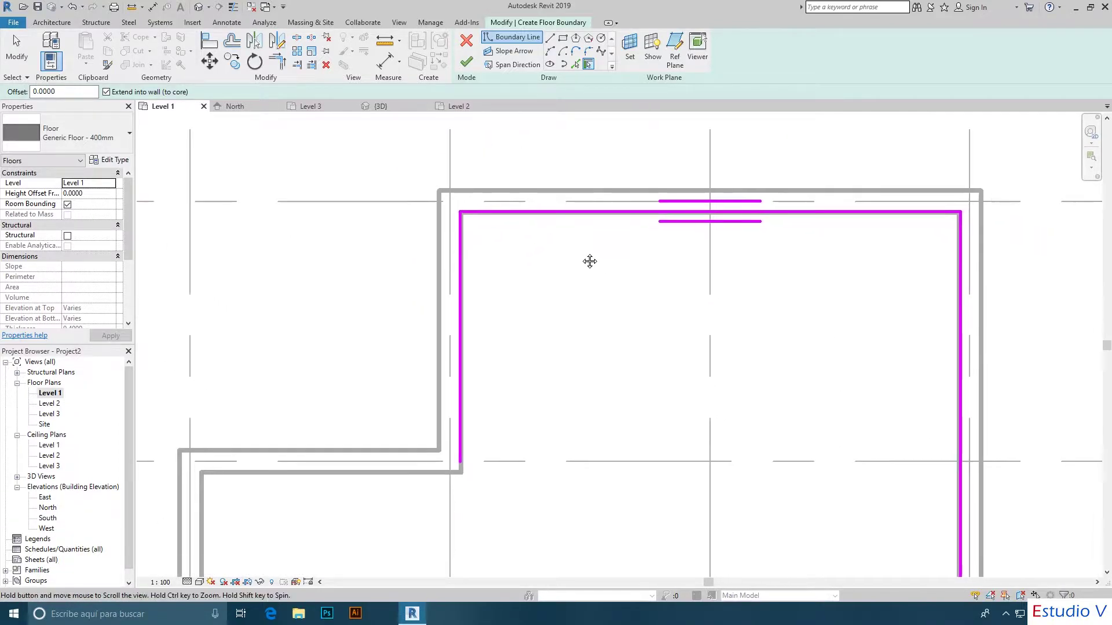
pyautogui.scroll(2, 421, 258)
pyautogui.scroll(2, 487, 242)
pyautogui.moveTo(492, 241); pyautogui.dragTo(503, 240, button='middle')
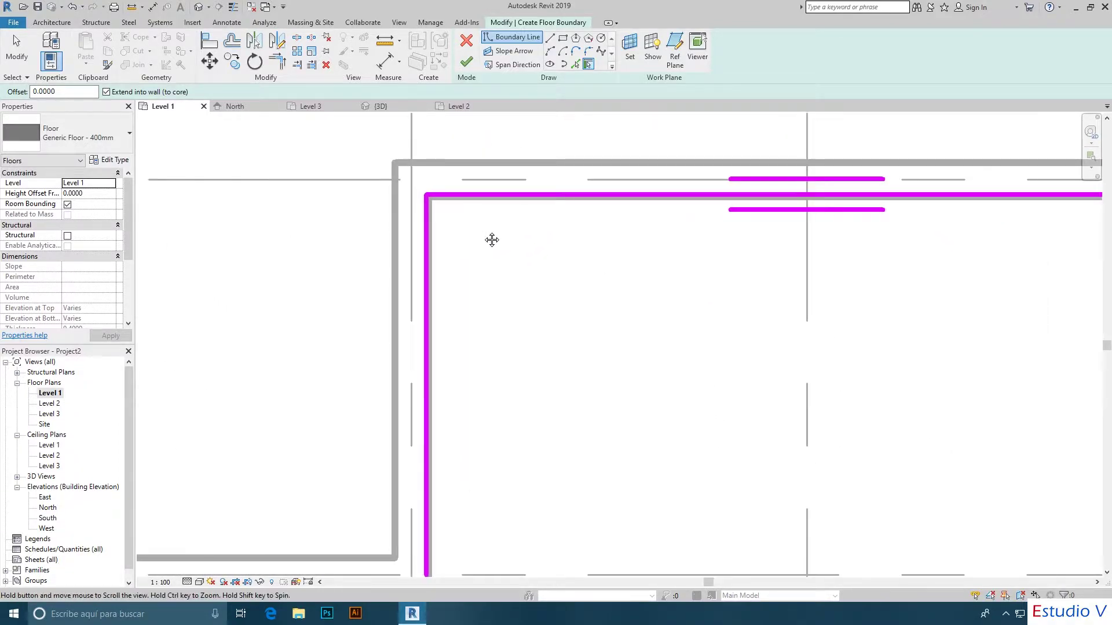
pyautogui.scroll(-2, 503, 241)
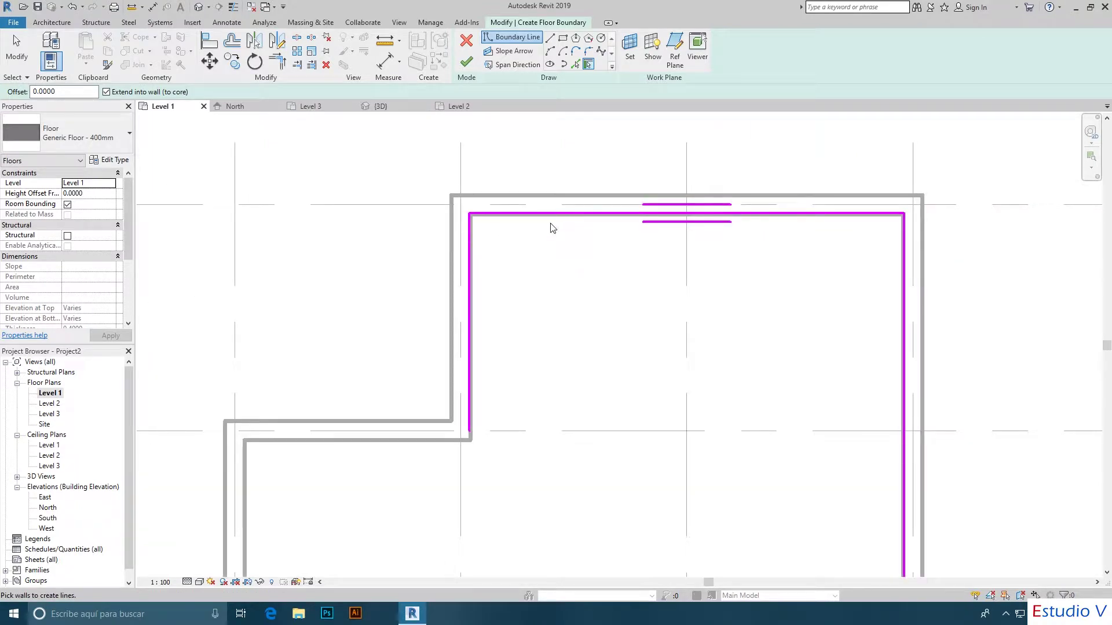
pyautogui.scroll(2, 469, 214)
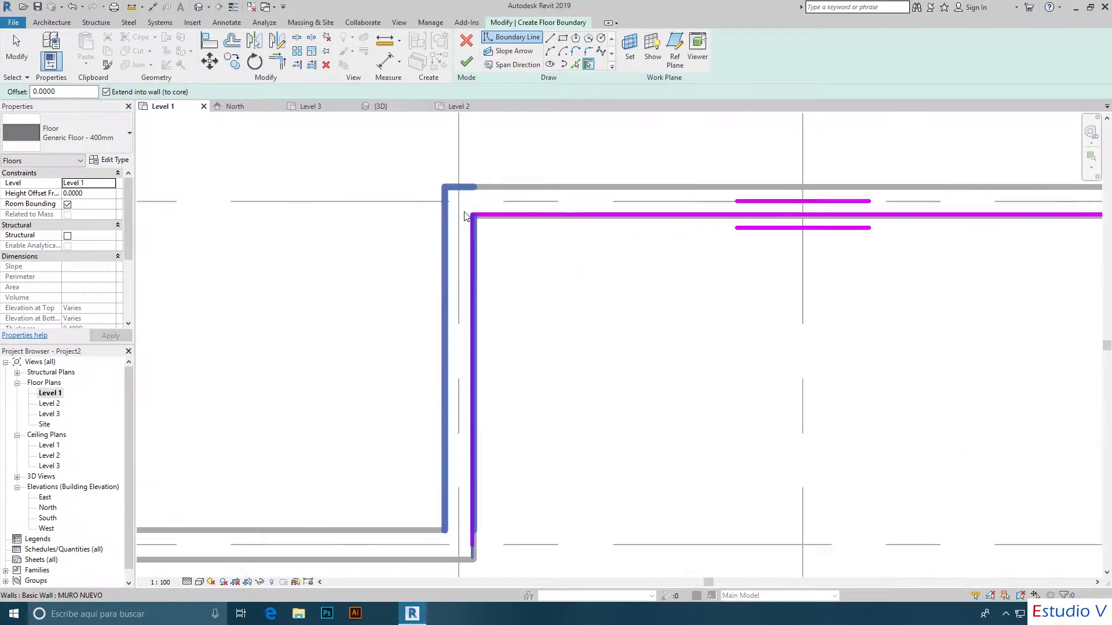
pyautogui.scroll(2, 477, 210)
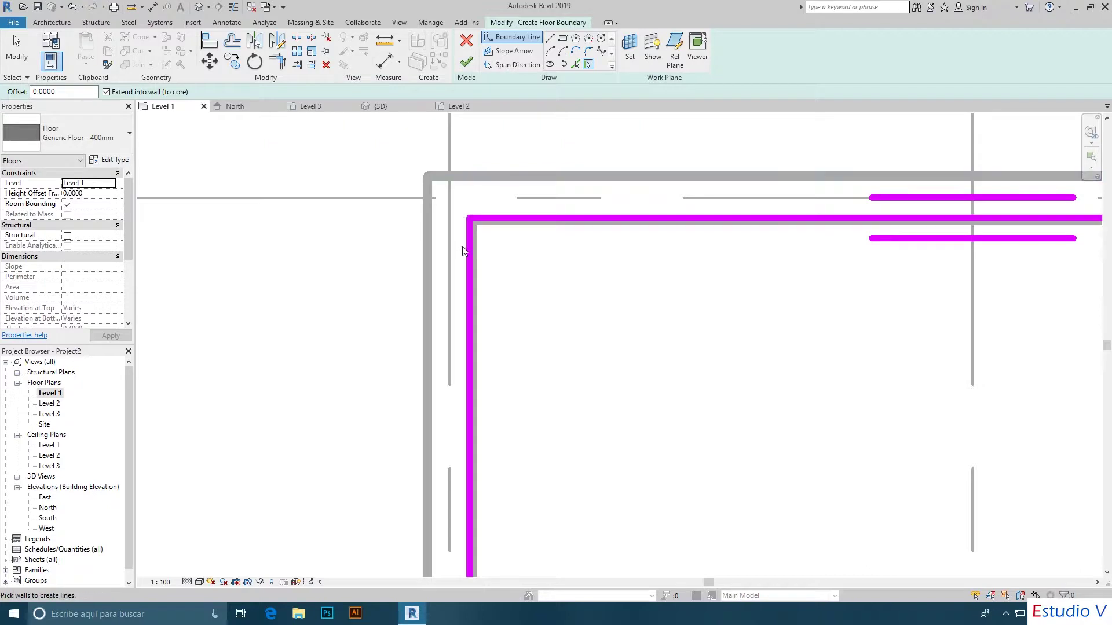
pyautogui.scroll(2, 464, 205)
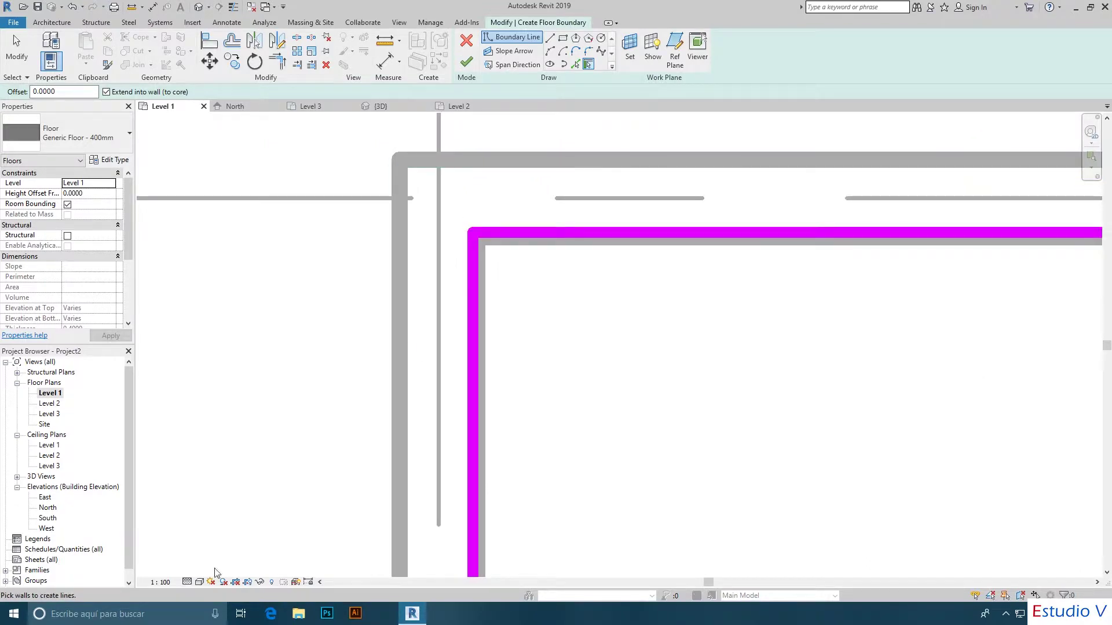
# Set the view scale to 1:5 and pan around the wall corners.
pyautogui.click(159, 583)
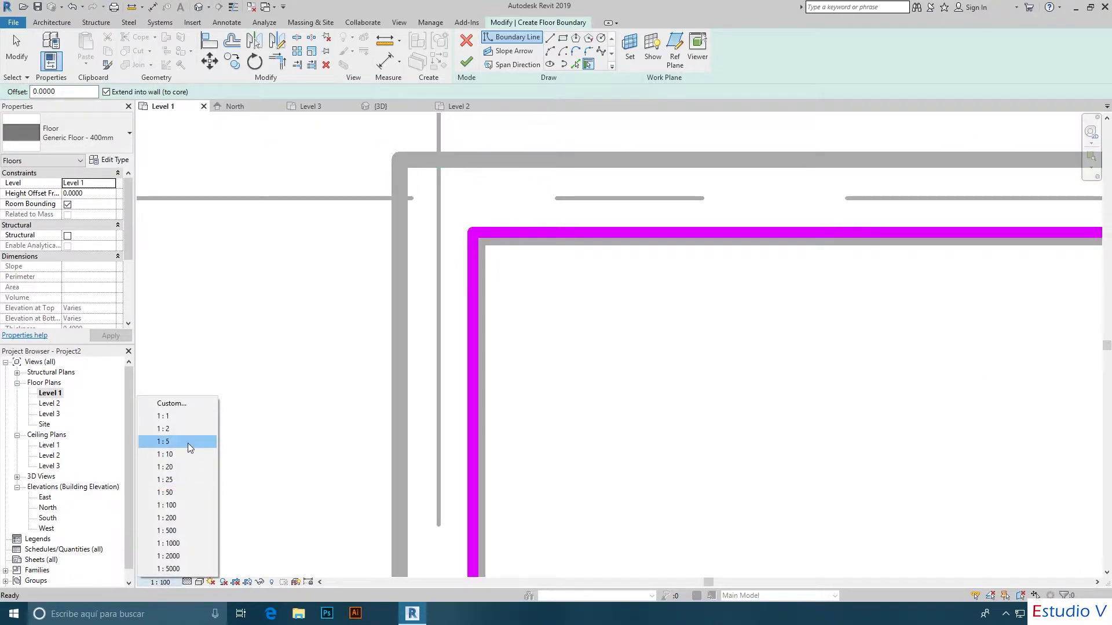
pyautogui.click(187, 443)
pyautogui.moveTo(422, 276)
pyautogui.mouseDown(button='middle')
pyautogui.moveTo(474, 228)
pyautogui.moveTo(475, 299)
pyautogui.mouseUp(button='middle')
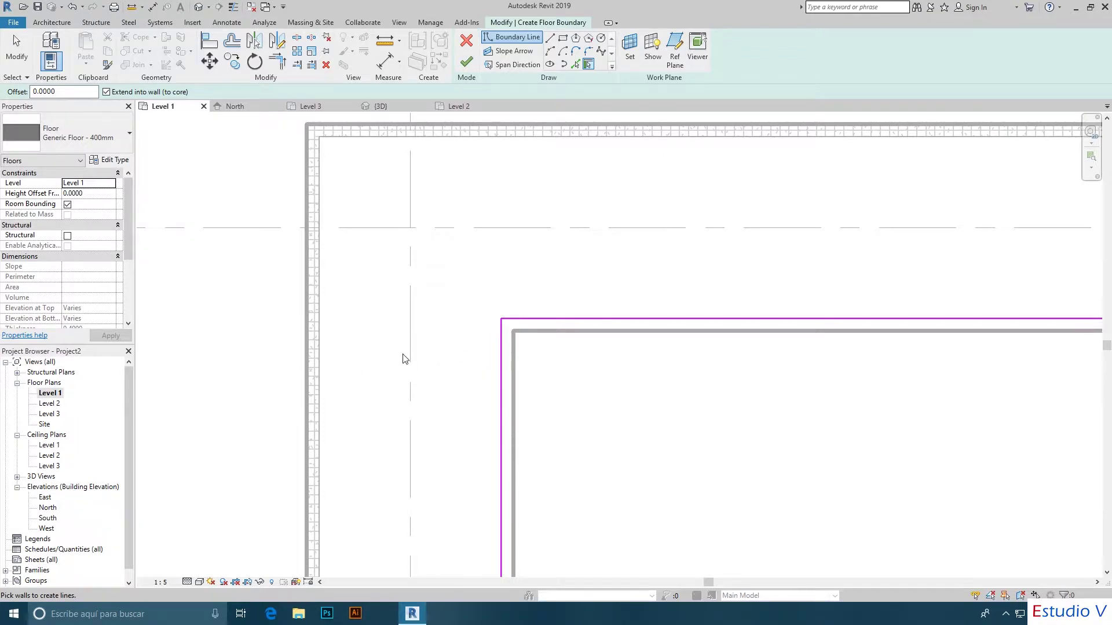
pyautogui.scroll(-2, 429, 325)
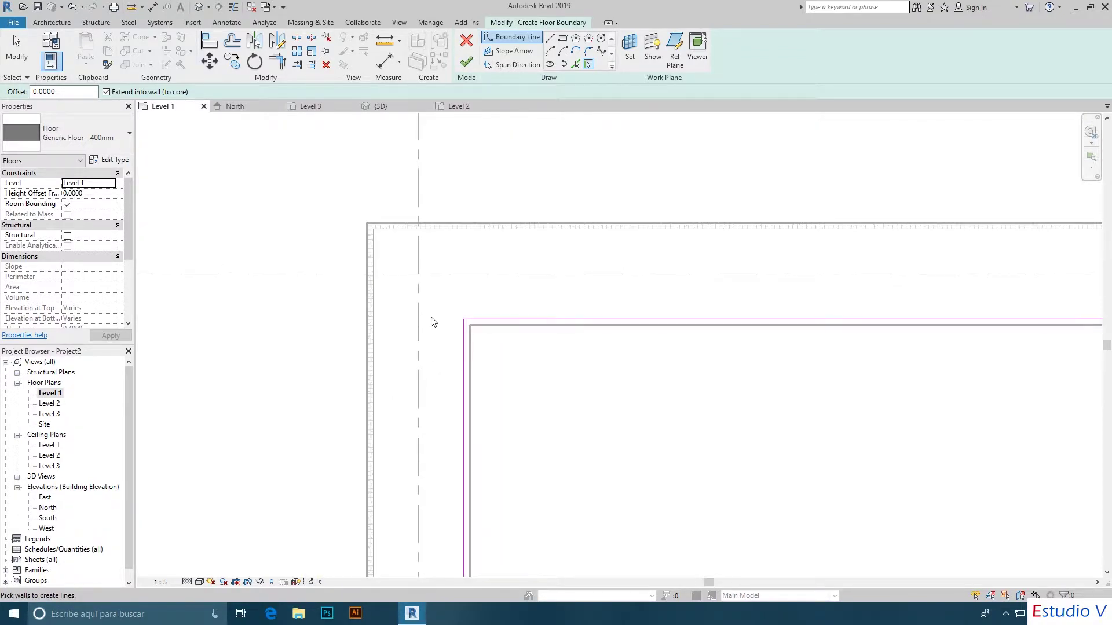
pyautogui.scroll(2, 430, 323)
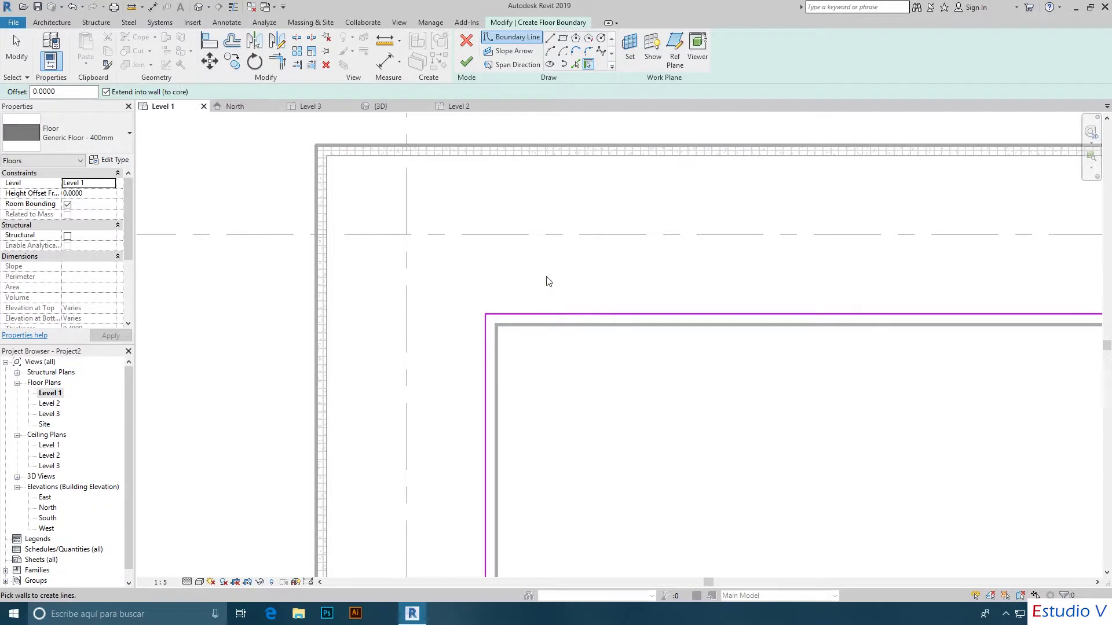
pyautogui.scroll(-2, 548, 279)
pyautogui.scroll(-2, 548, 278)
pyautogui.scroll(-2, 553, 286)
pyautogui.moveTo(556, 290)
pyautogui.mouseDown(button='middle')
pyautogui.moveTo(634, 303)
pyautogui.moveTo(617, 297)
pyautogui.mouseUp(button='middle')
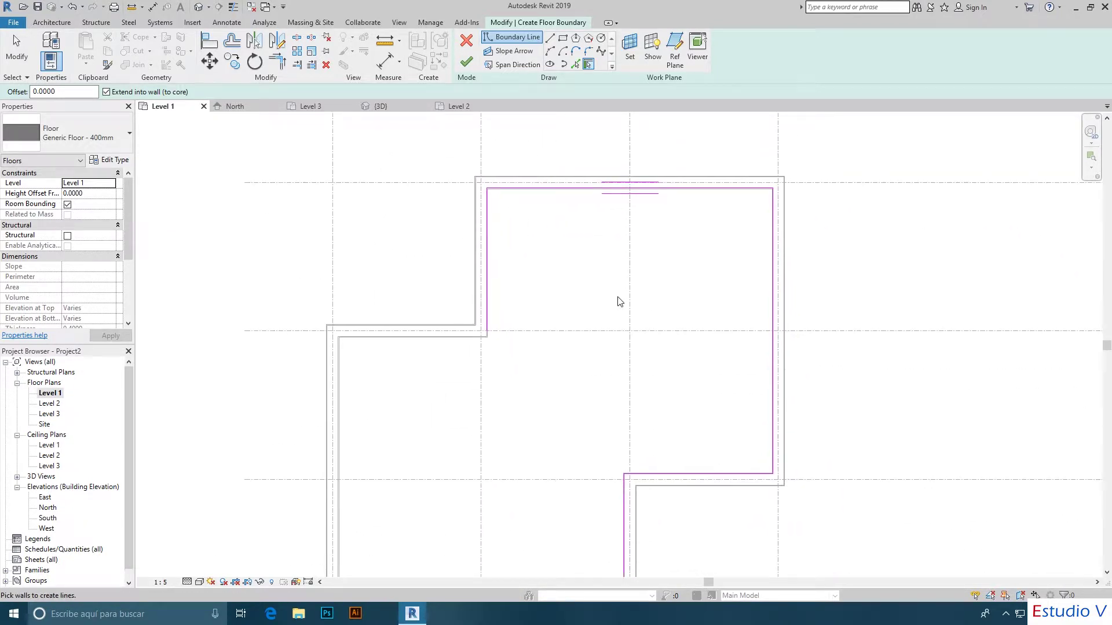
pyautogui.moveTo(526, 262); pyautogui.dragTo(509, 261, button='middle')
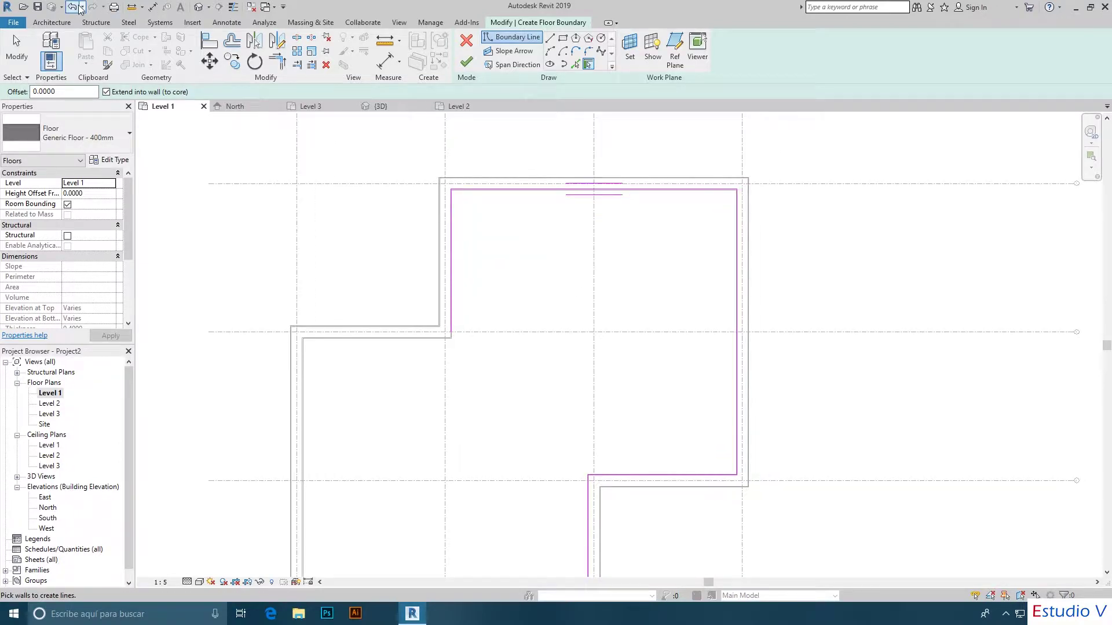
# Undo the scale change and boundary lines, leaving Pick Walls active with an empty sketch.
pyautogui.click(75, 10)
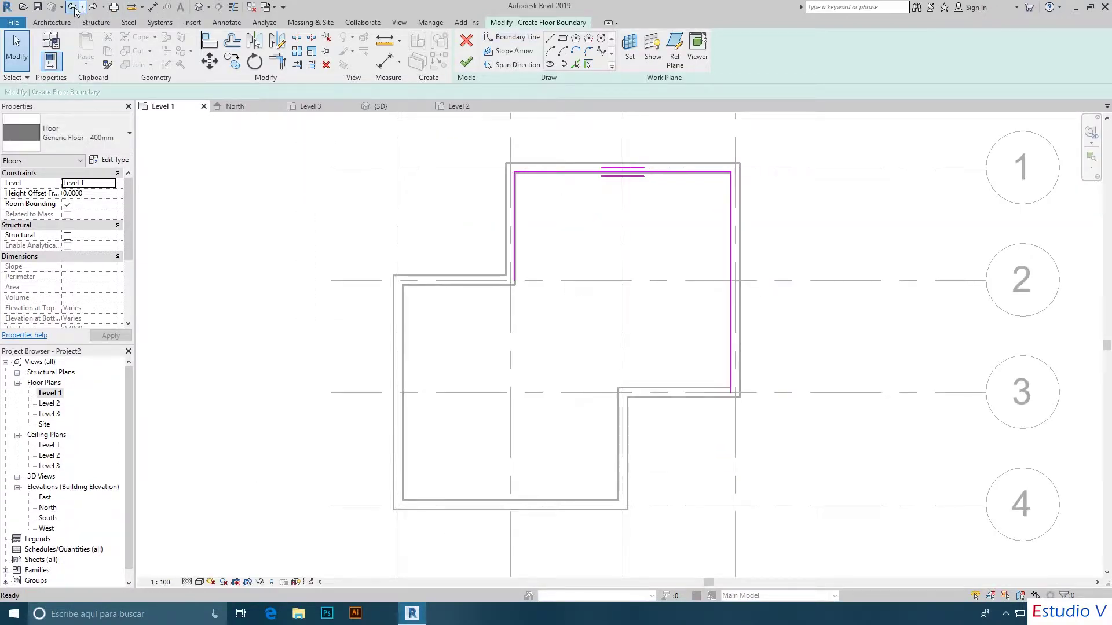
pyautogui.click(75, 11)
pyautogui.click(75, 10)
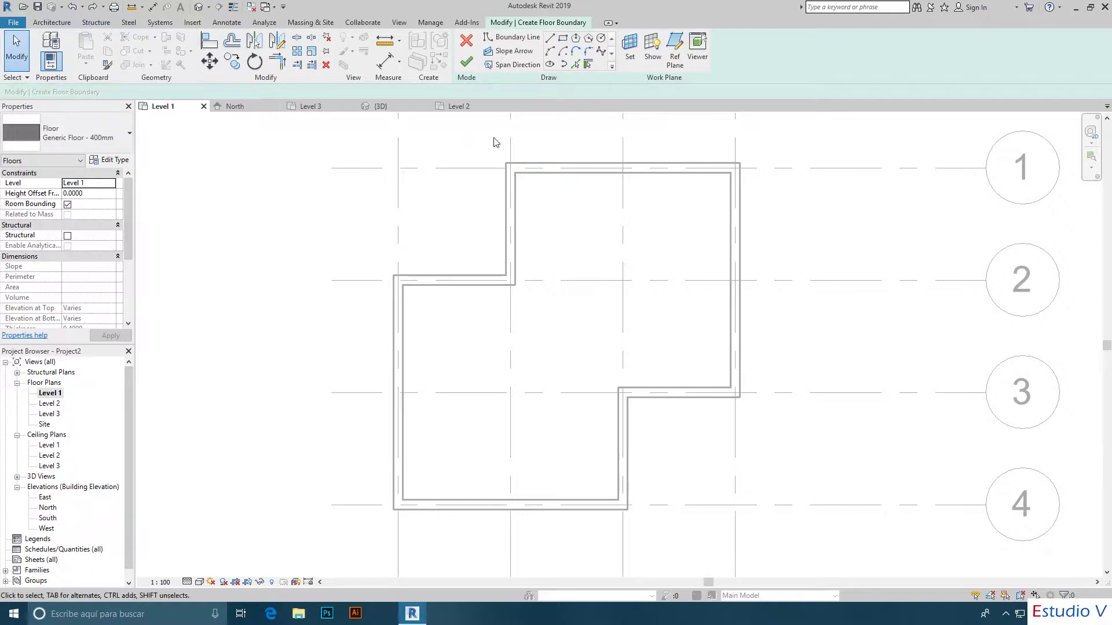
pyautogui.click(589, 64)
pyautogui.scroll(2, 558, 141)
pyautogui.moveTo(558, 141); pyautogui.dragTo(526, 191, button='middle')
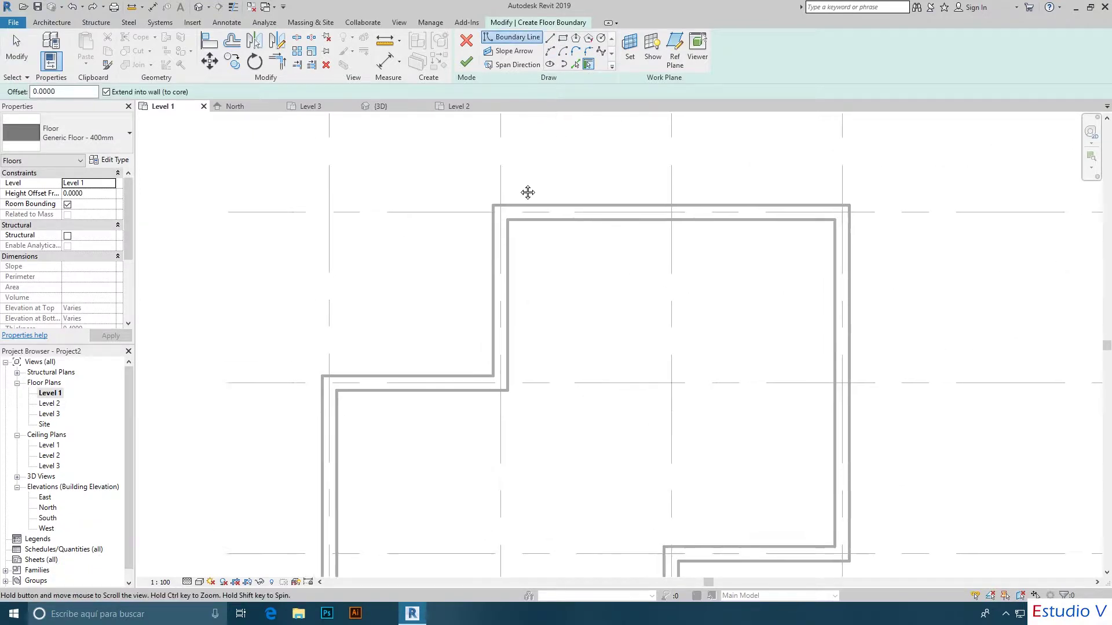
# Turn off Extend into wall and pick the left, top, right and bottom walls.
pyautogui.click(106, 92)
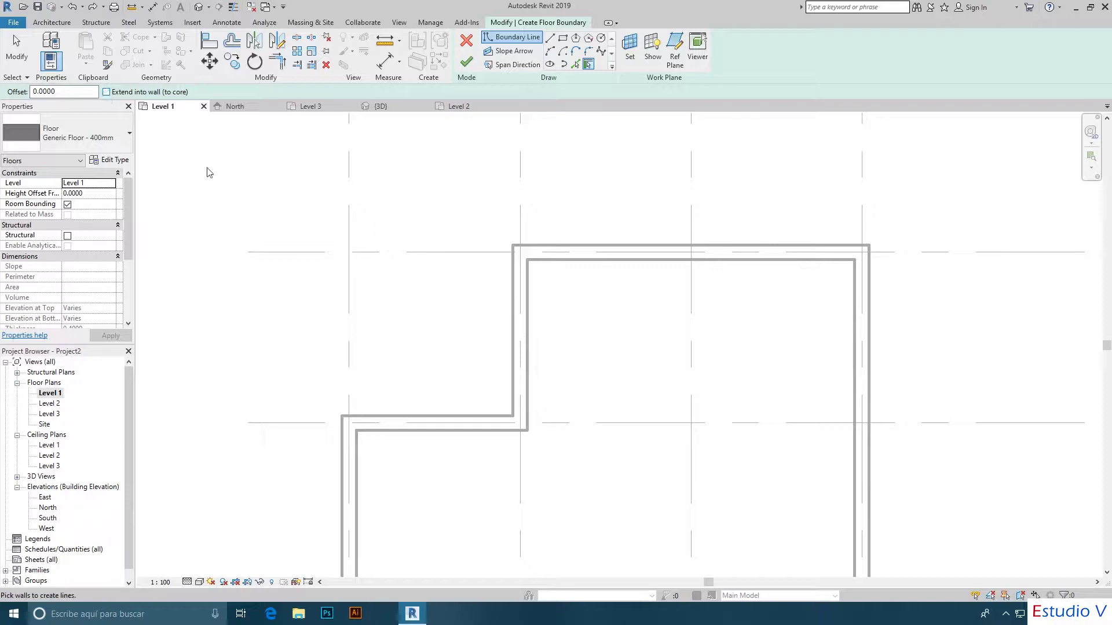
pyautogui.click(532, 323)
pyautogui.click(561, 258)
pyautogui.moveTo(693, 320); pyautogui.dragTo(628, 191, button='middle')
pyautogui.click(730, 313)
pyautogui.click(656, 453)
pyautogui.moveTo(656, 452); pyautogui.dragTo(680, 271, button='middle')
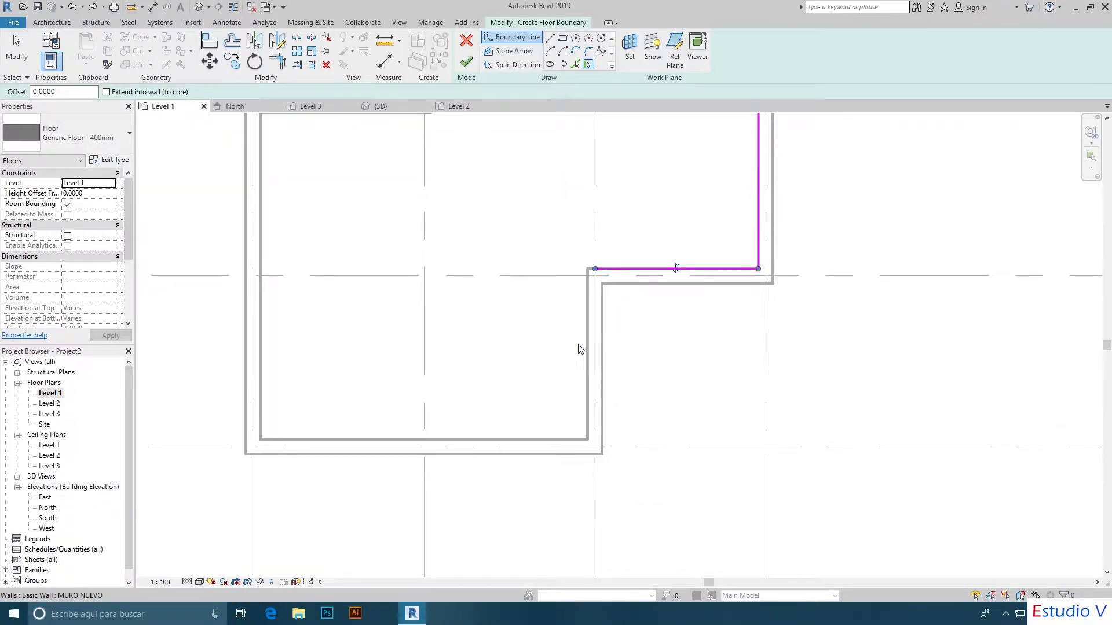
# Pick the remaining vertical, bottom, left and top inner walls to close the loop.
pyautogui.click(589, 355)
pyautogui.click(495, 446)
pyautogui.moveTo(484, 276); pyautogui.dragTo(486, 362, button='middle')
pyautogui.click(265, 282)
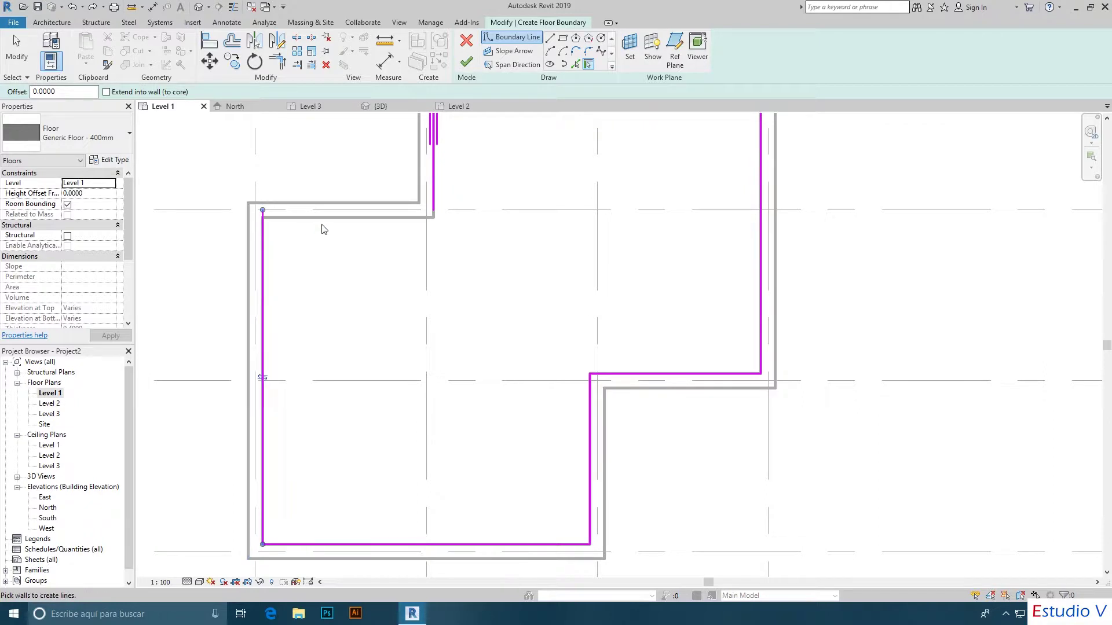
pyautogui.click(331, 220)
pyautogui.scroll(-2, 523, 227)
pyautogui.moveTo(598, 203); pyautogui.dragTo(560, 306, button='middle')
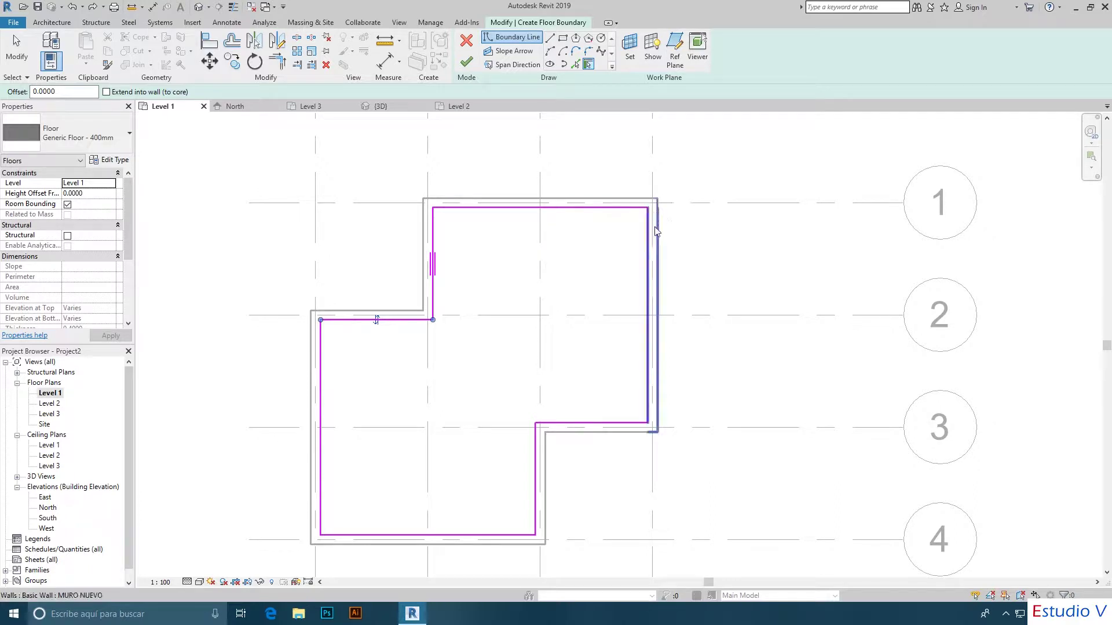
# Check the closed outline and finish the sketch, creating the Generic Floor - 400mm slab.
pyautogui.scroll(2, 654, 226)
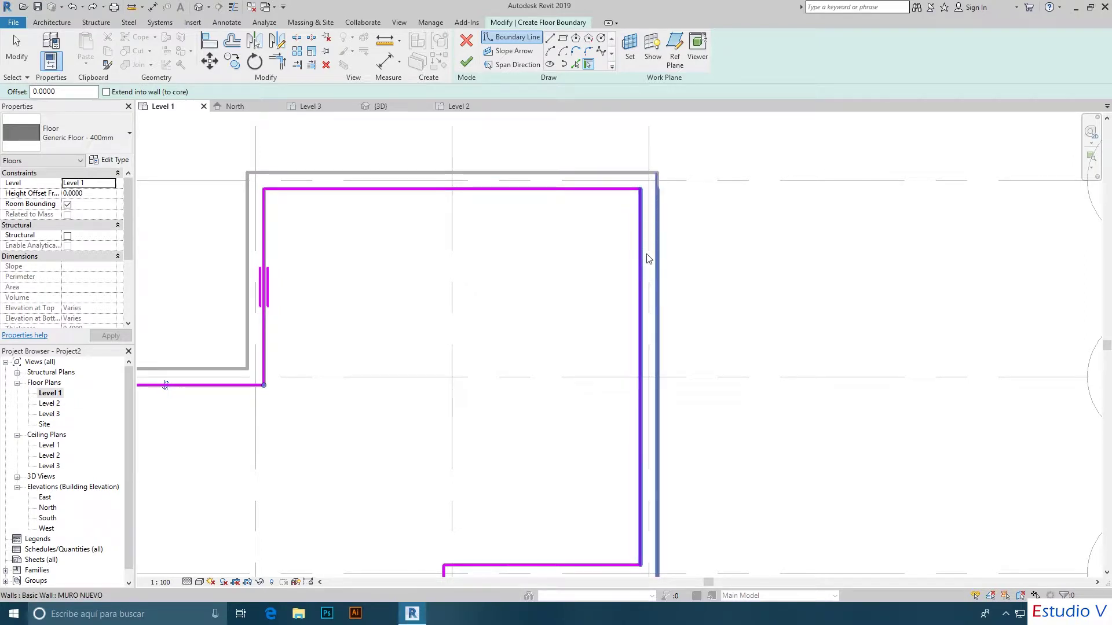
pyautogui.scroll(-1, 550, 250)
pyautogui.scroll(-1, 527, 268)
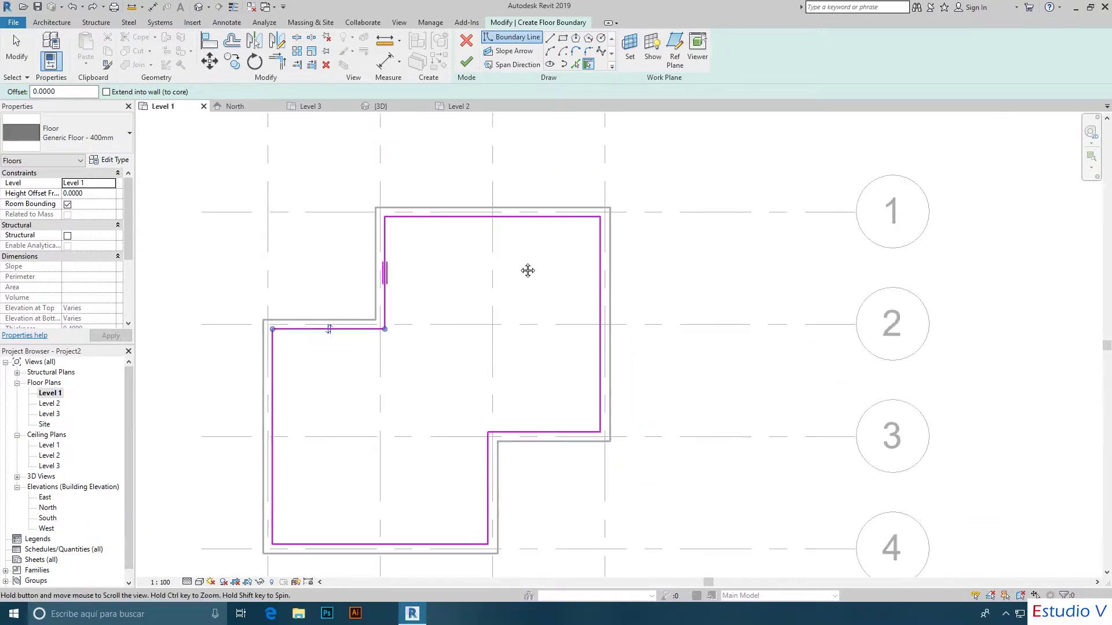
pyautogui.moveTo(527, 268); pyautogui.dragTo(537, 219, button='middle')
pyautogui.scroll(1, 476, 232)
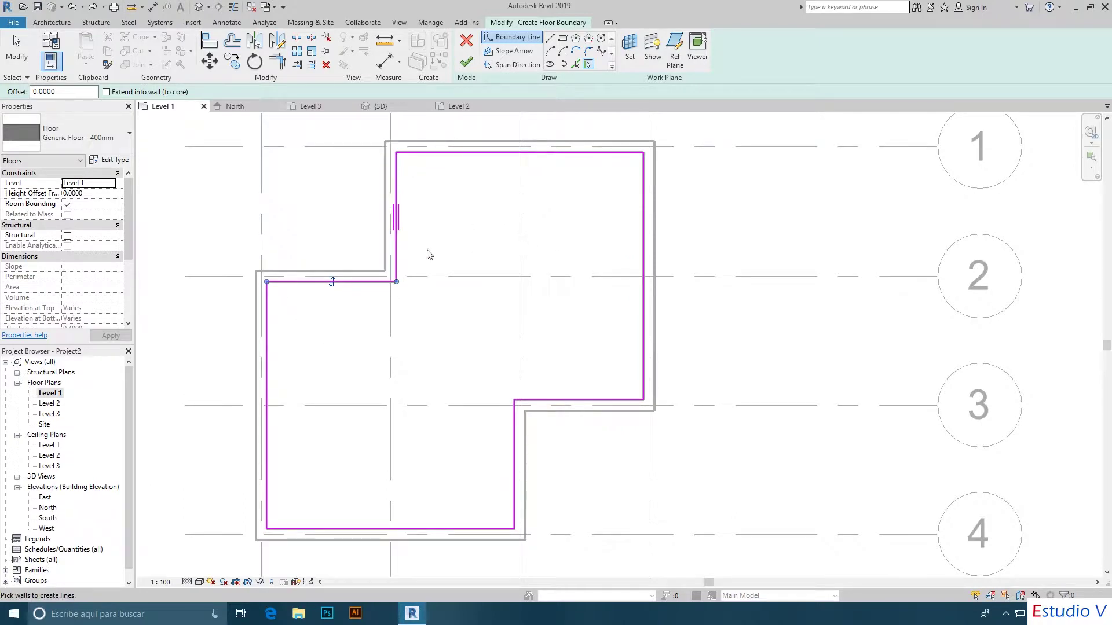
pyautogui.moveTo(458, 254); pyautogui.dragTo(477, 256, button='middle')
pyautogui.scroll(1, 447, 239)
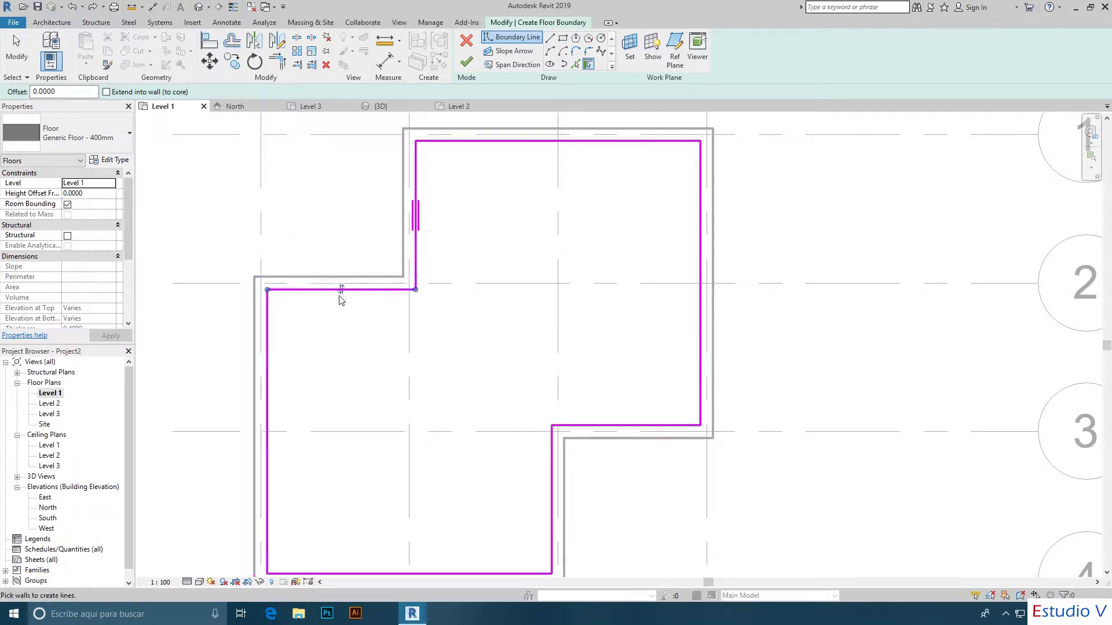
pyautogui.scroll(-2, 494, 293)
pyautogui.moveTo(519, 290); pyautogui.dragTo(506, 301, button='middle')
pyautogui.scroll(-1, 509, 292)
pyautogui.scroll(1, 533, 298)
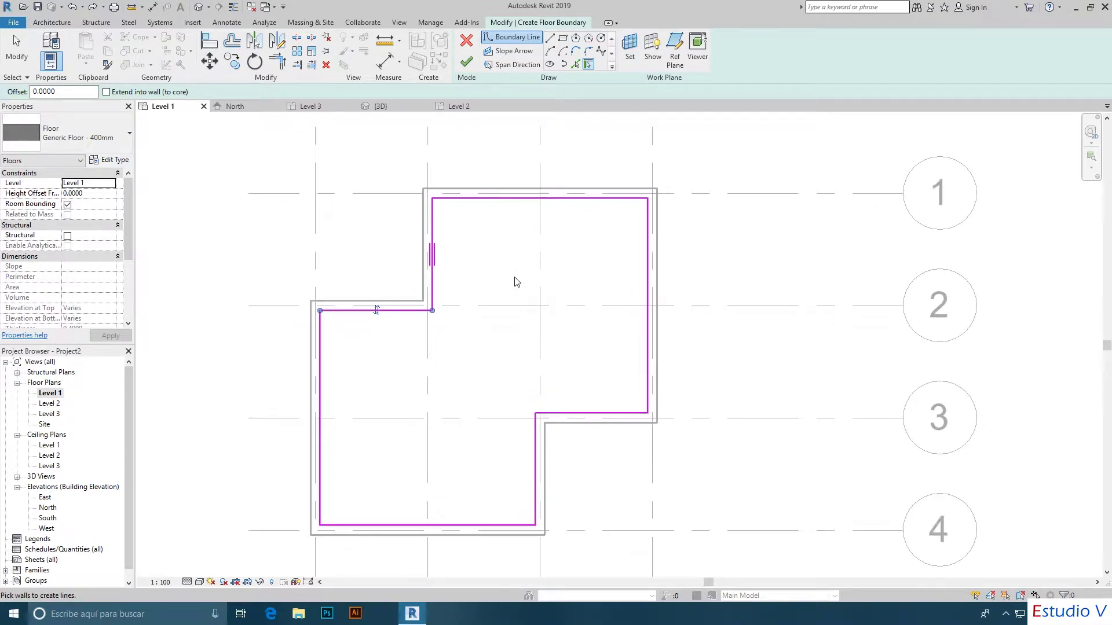
pyautogui.click(473, 68)
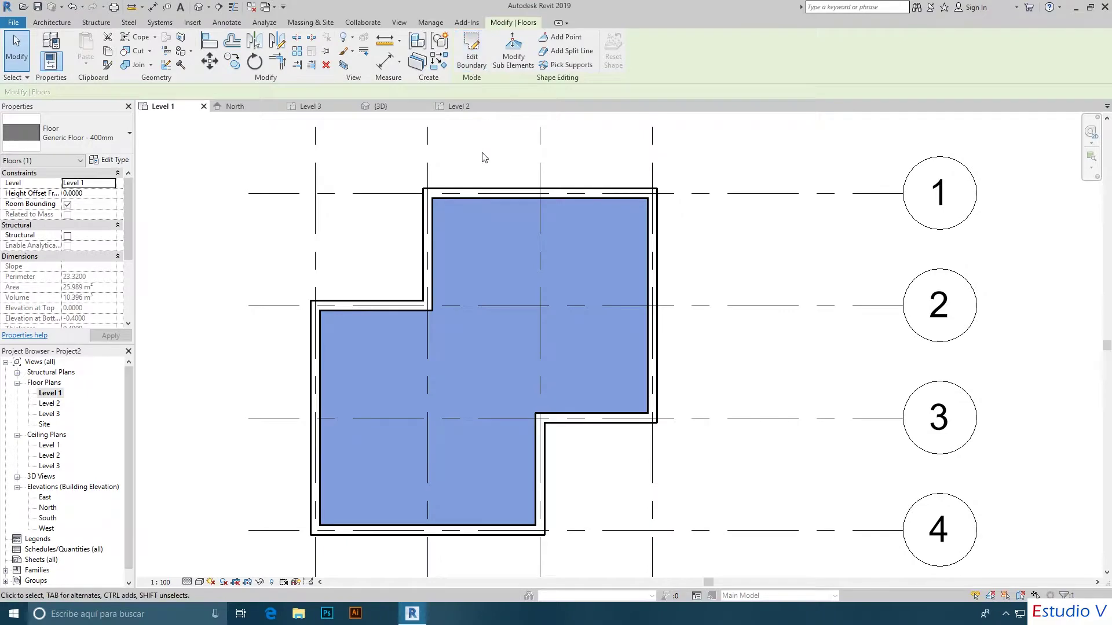
# In the 3D view, select the new 400mm floor slab and open its type properties.
pyautogui.click(484, 157)
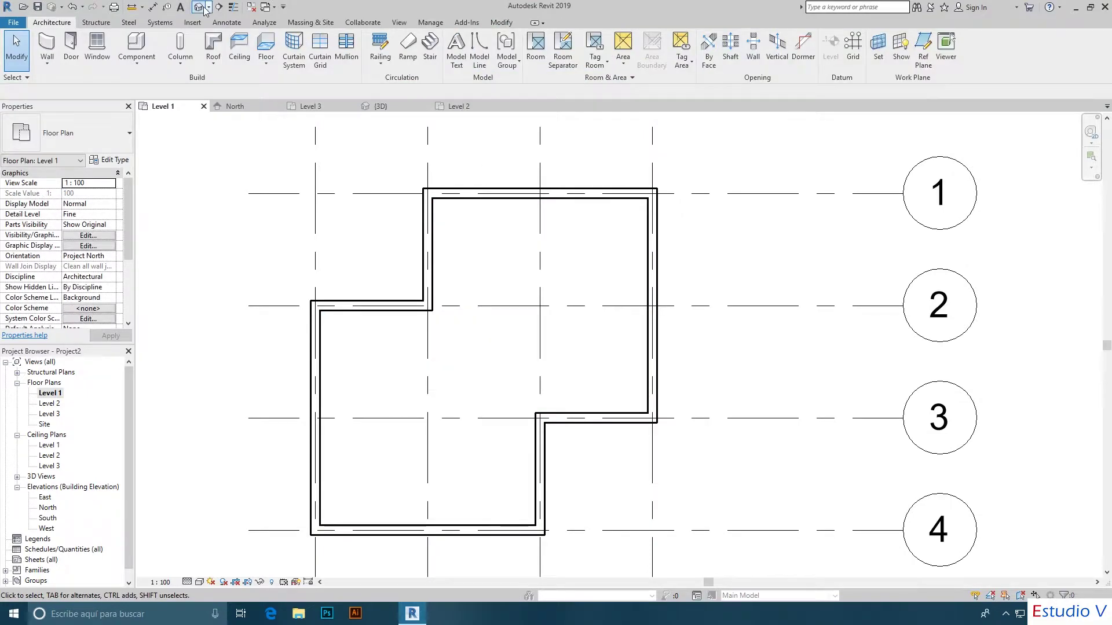
pyautogui.click(199, 6)
pyautogui.scroll(2, 638, 518)
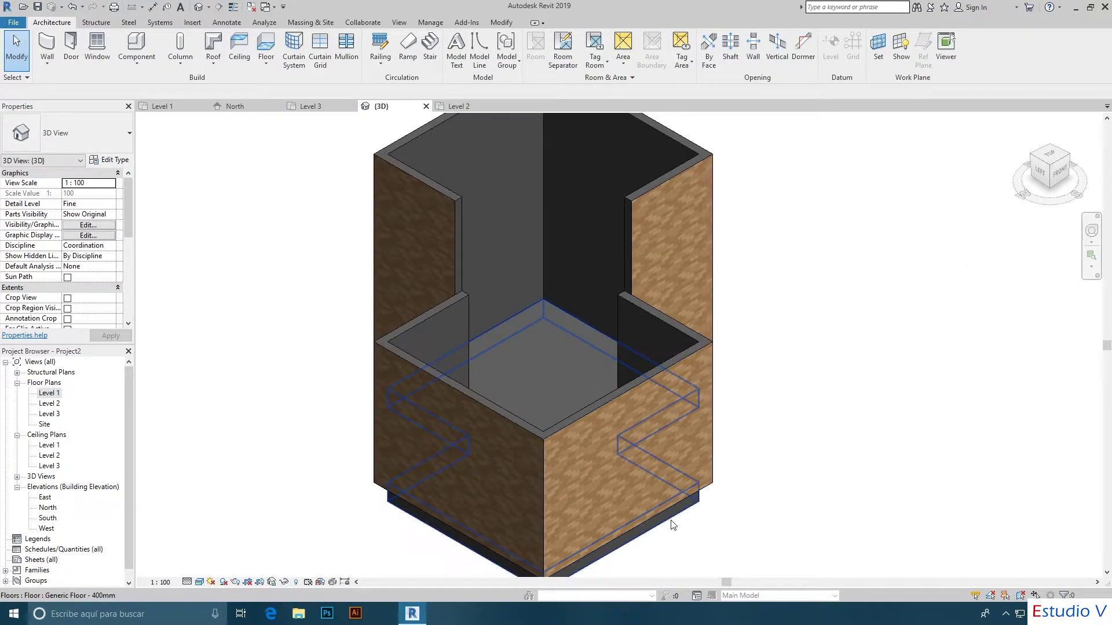
pyautogui.click(673, 524)
pyautogui.scroll(-1, 632, 402)
pyautogui.moveTo(613, 332); pyautogui.dragTo(573, 390, button='middle')
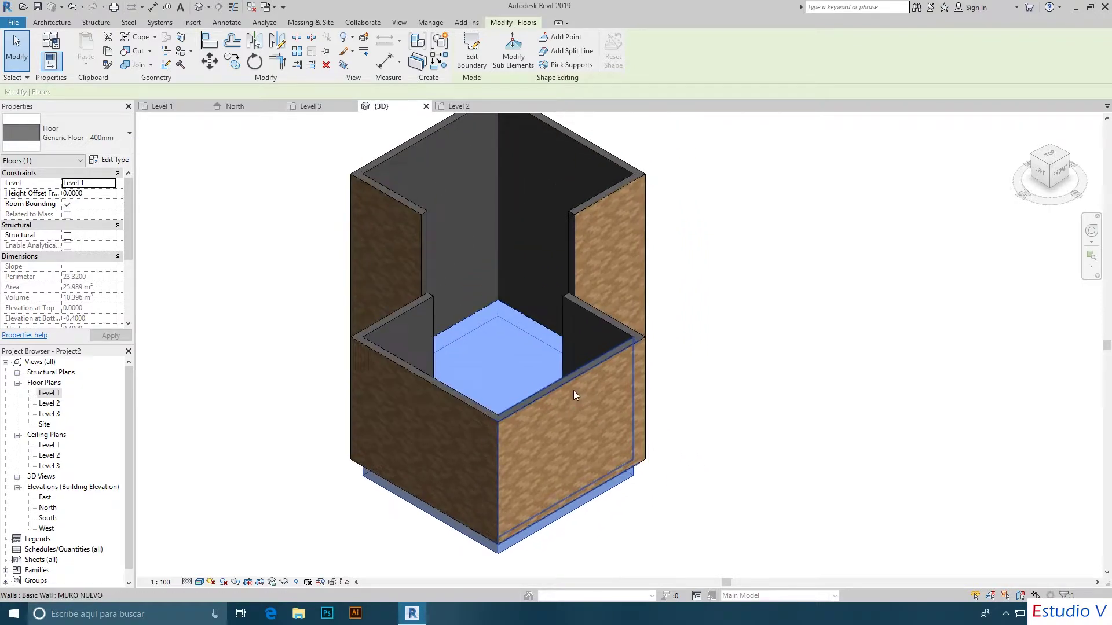
pyautogui.click(116, 161)
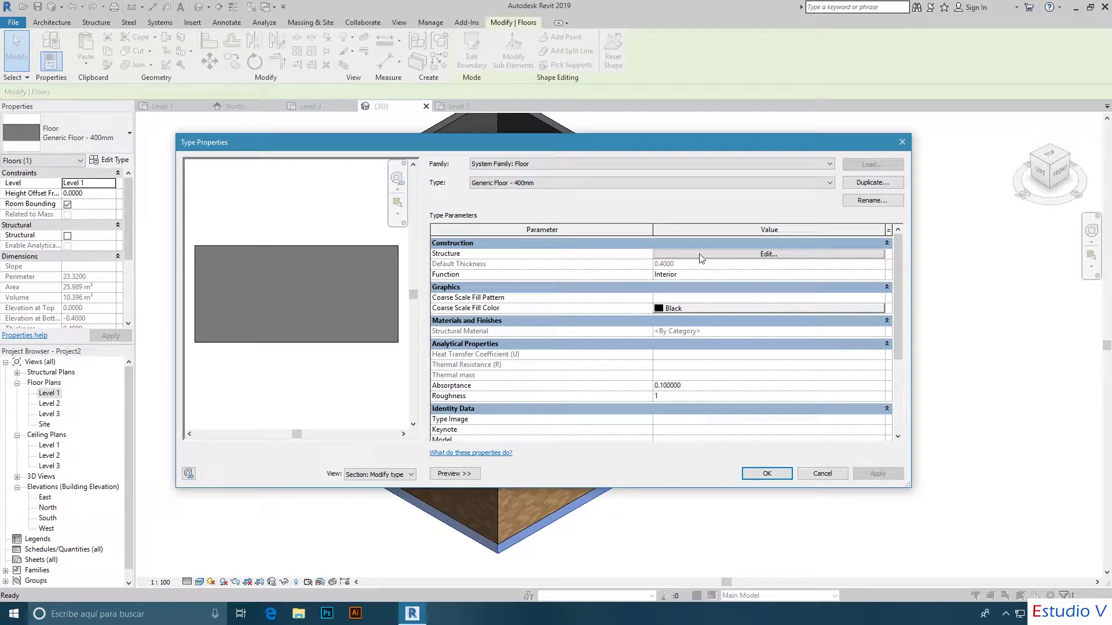
# Duplicate the floor type as 'piso pb' with a 0.15 structure layer and apply it.
pyautogui.click(850, 186)
pyautogui.write('piso pb')
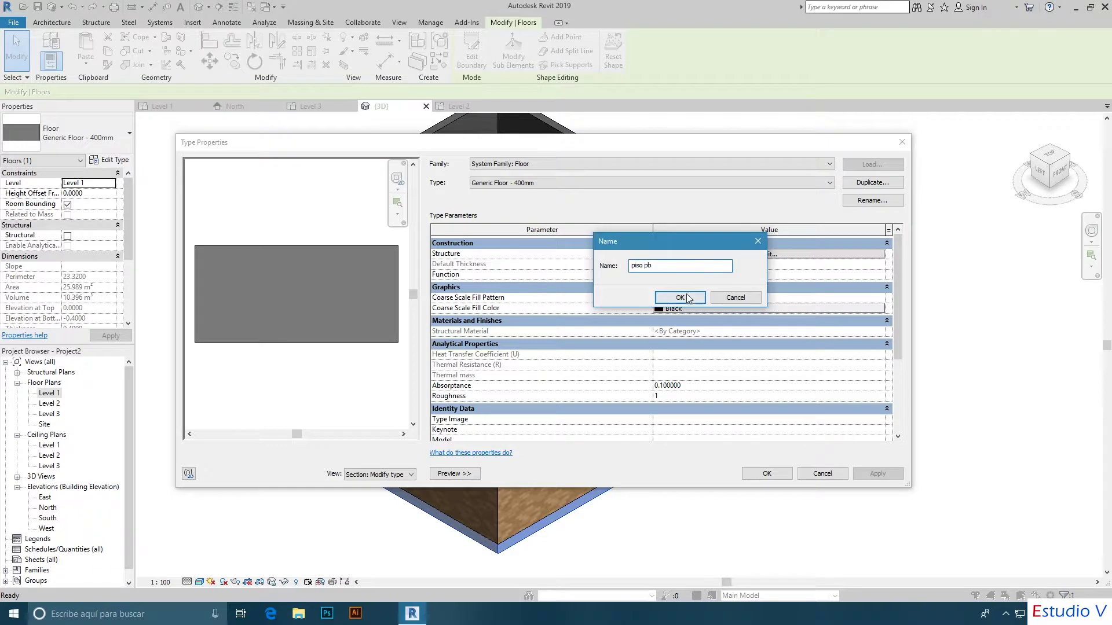
pyautogui.click(680, 297)
pyautogui.click(714, 255)
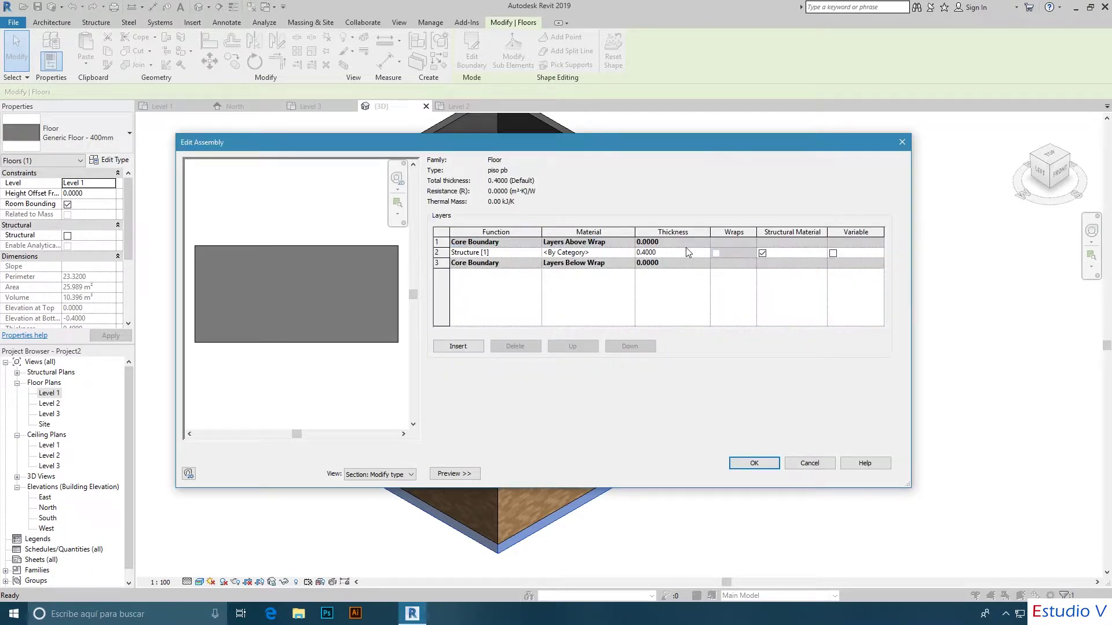
pyautogui.press('BackSpace')
pyautogui.click(754, 463)
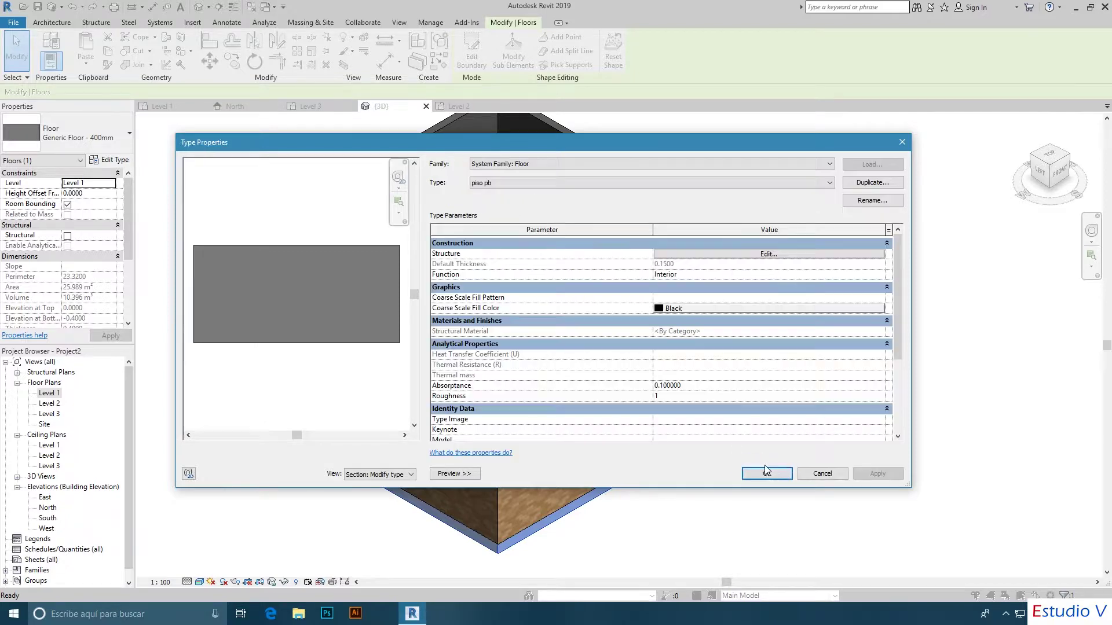
pyautogui.click(766, 472)
pyautogui.click(736, 315)
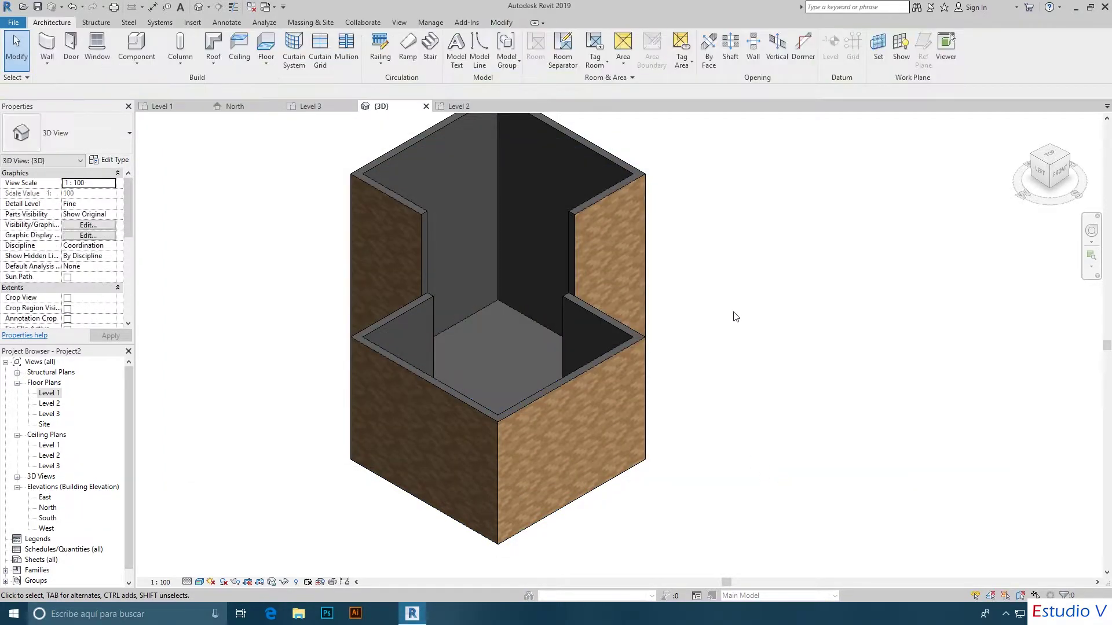
# Cut a 0.7-radius circular opening in the middle of the Level 1 floor.
pyautogui.moveTo(712, 314); pyautogui.dragTo(737, 323, button='middle')
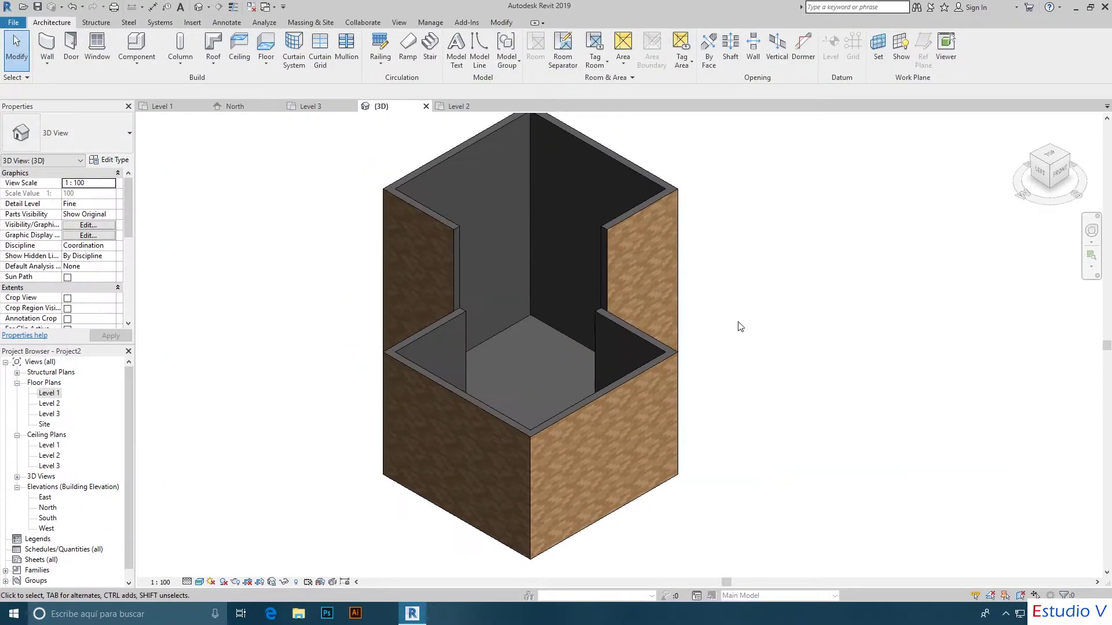
pyautogui.click(550, 331)
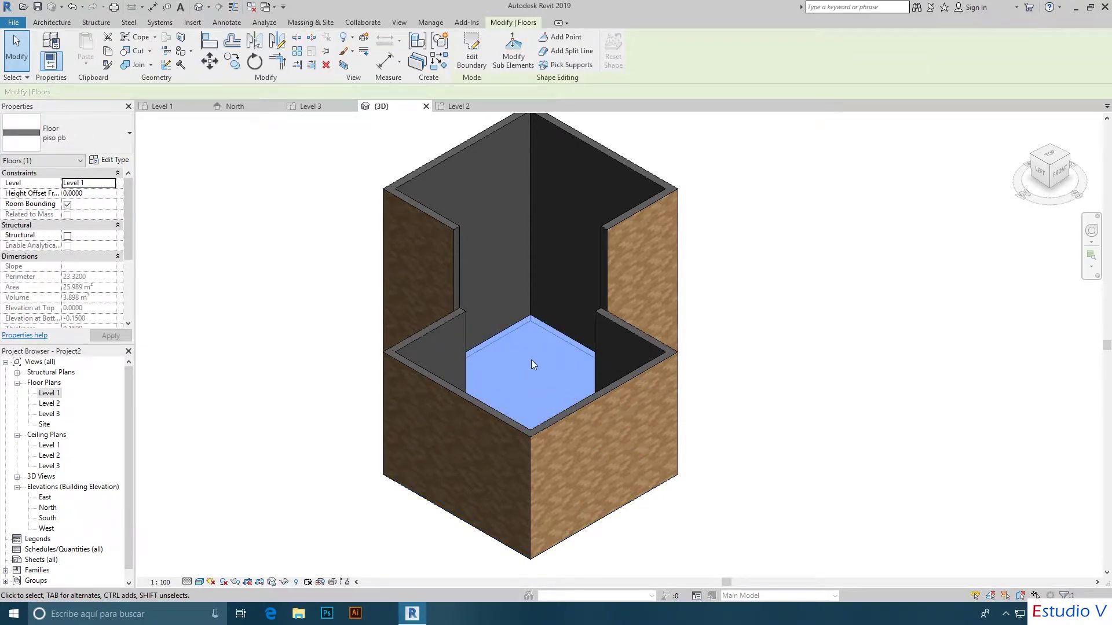
pyautogui.click(470, 69)
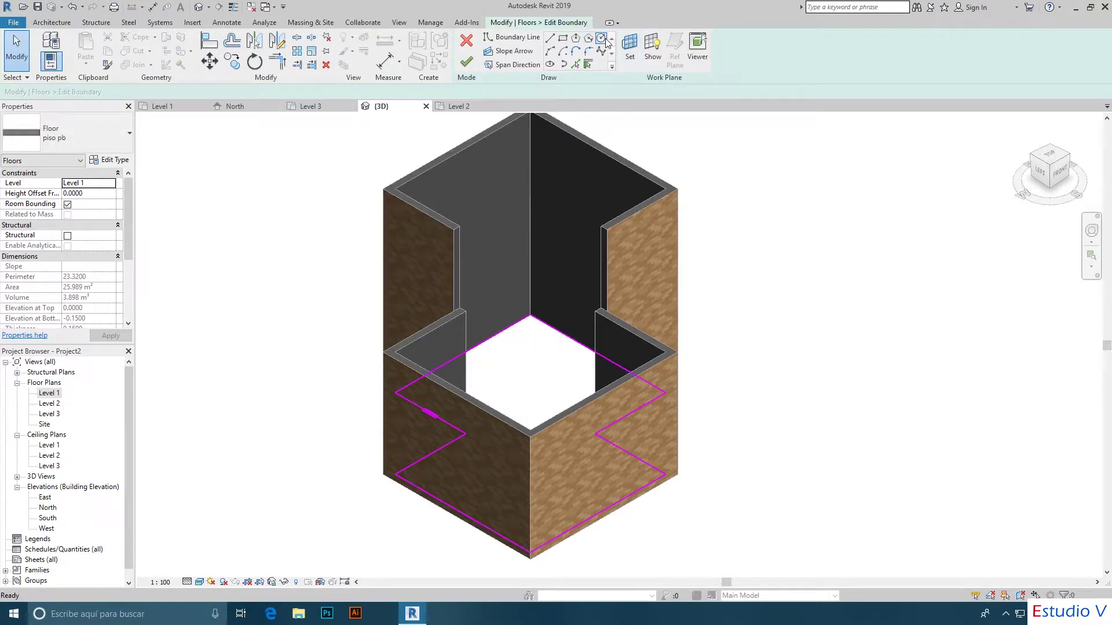
pyautogui.click(601, 38)
pyautogui.click(528, 376)
pyautogui.click(528, 357)
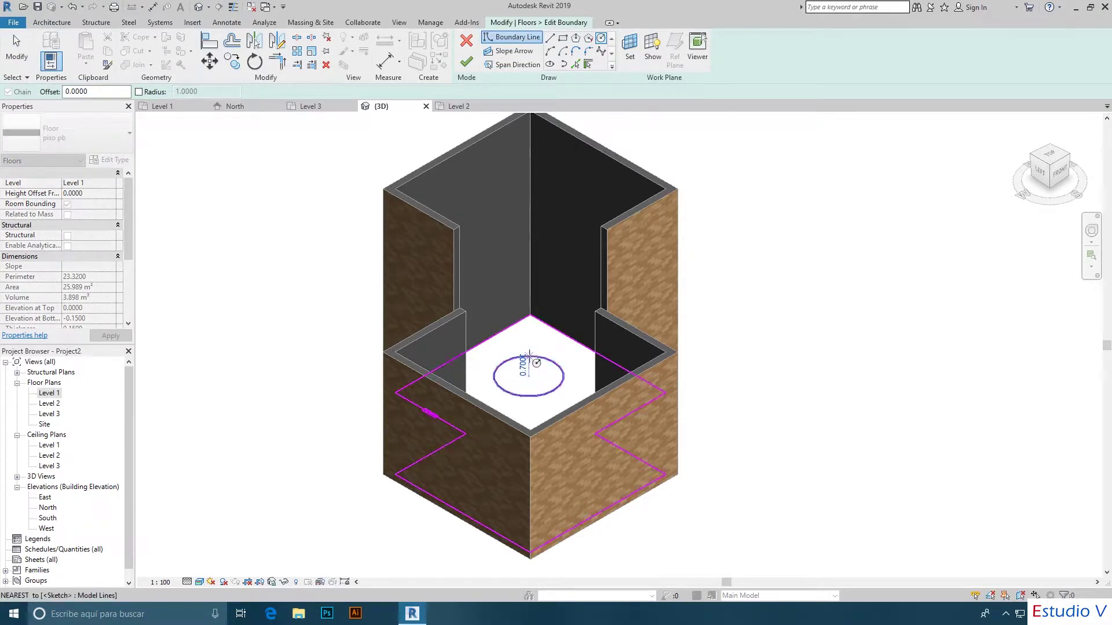
pyautogui.click(466, 62)
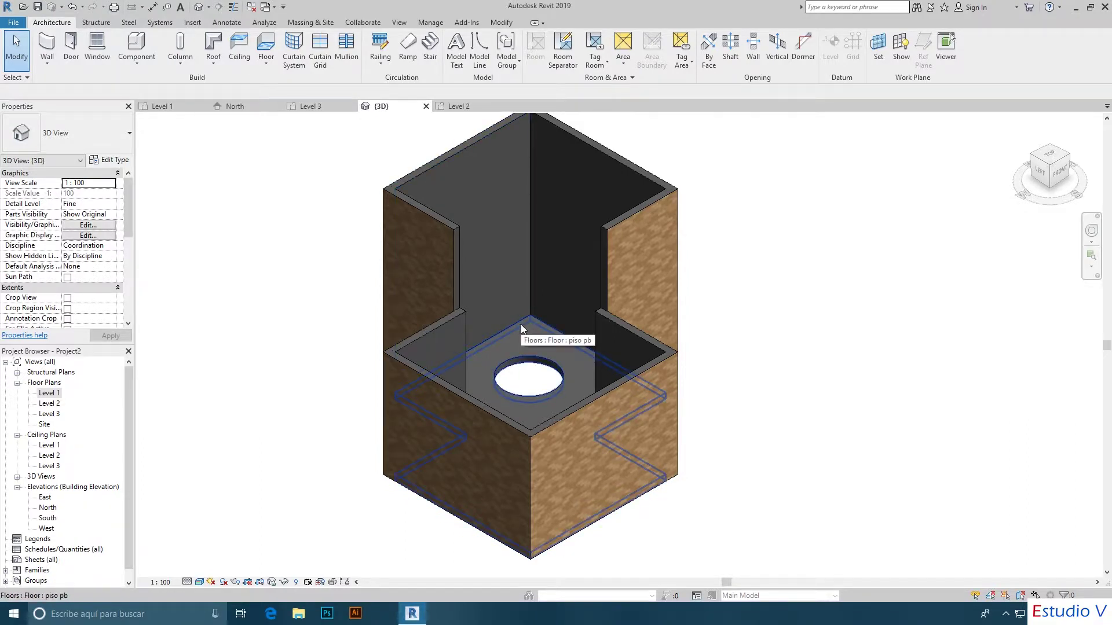
pyautogui.doubleClick(58, 405)
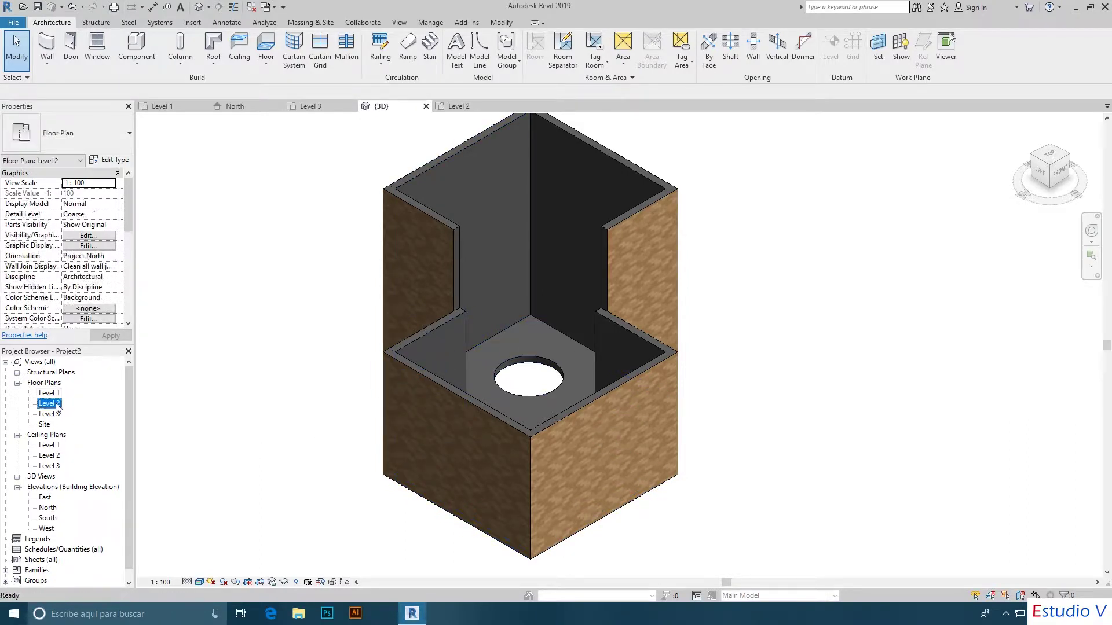
# Start an architectural floor sketch on Level 2 with Extend into wall unchecked.
pyautogui.scroll(-3, 576, 316)
pyautogui.scroll(-1, 552, 378)
pyautogui.scroll(1, 552, 378)
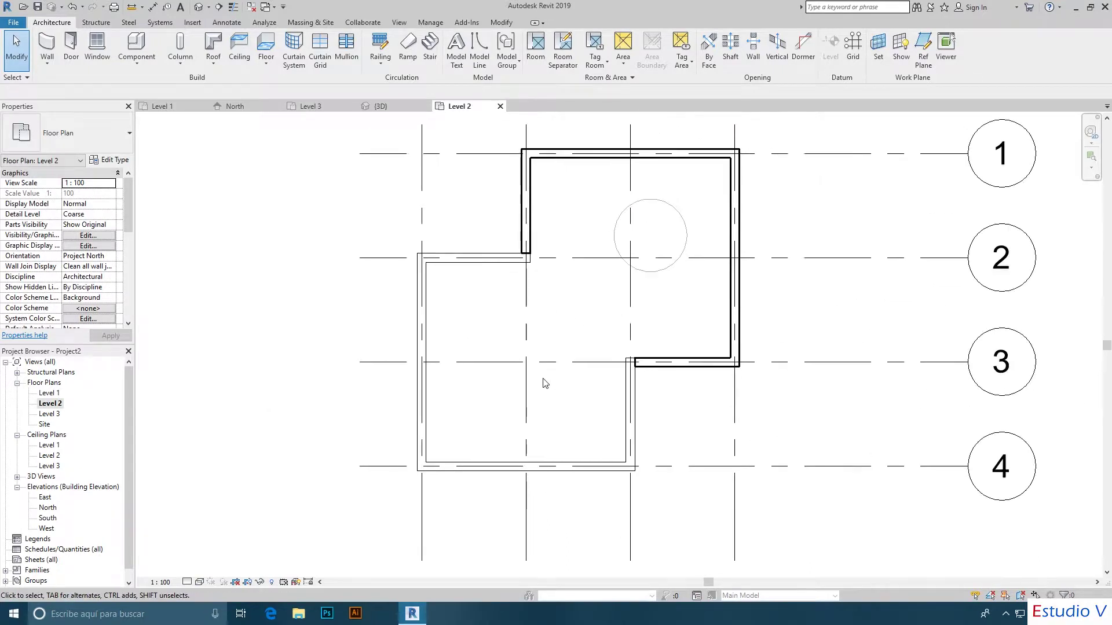
pyautogui.click(267, 62)
pyautogui.click(272, 86)
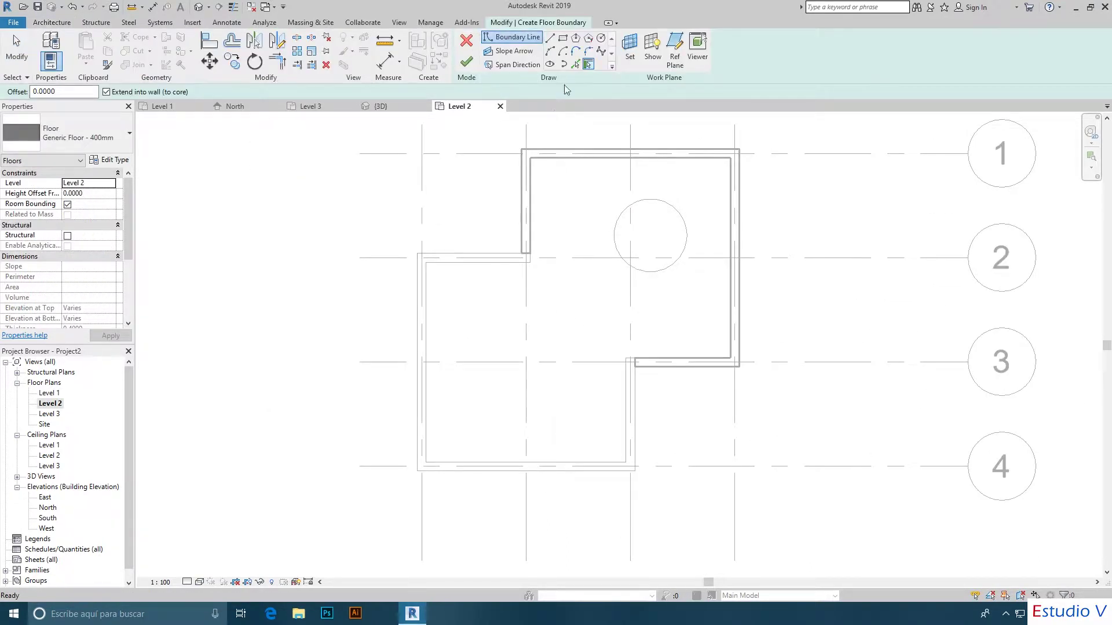
pyautogui.click(106, 92)
# Pick all eight inner walls as the Level 2 boundary and finish the floor.
pyautogui.click(528, 203)
pyautogui.click(570, 155)
pyautogui.click(731, 253)
pyautogui.click(667, 363)
pyautogui.click(632, 394)
pyautogui.click(520, 462)
pyautogui.click(427, 347)
pyautogui.click(499, 264)
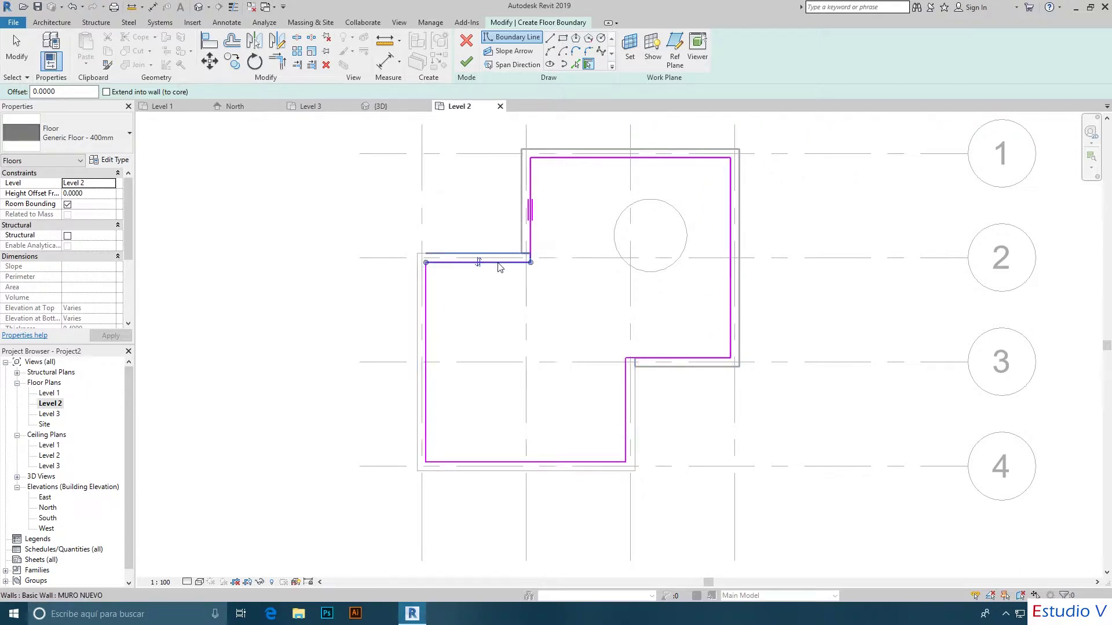
pyautogui.click(467, 61)
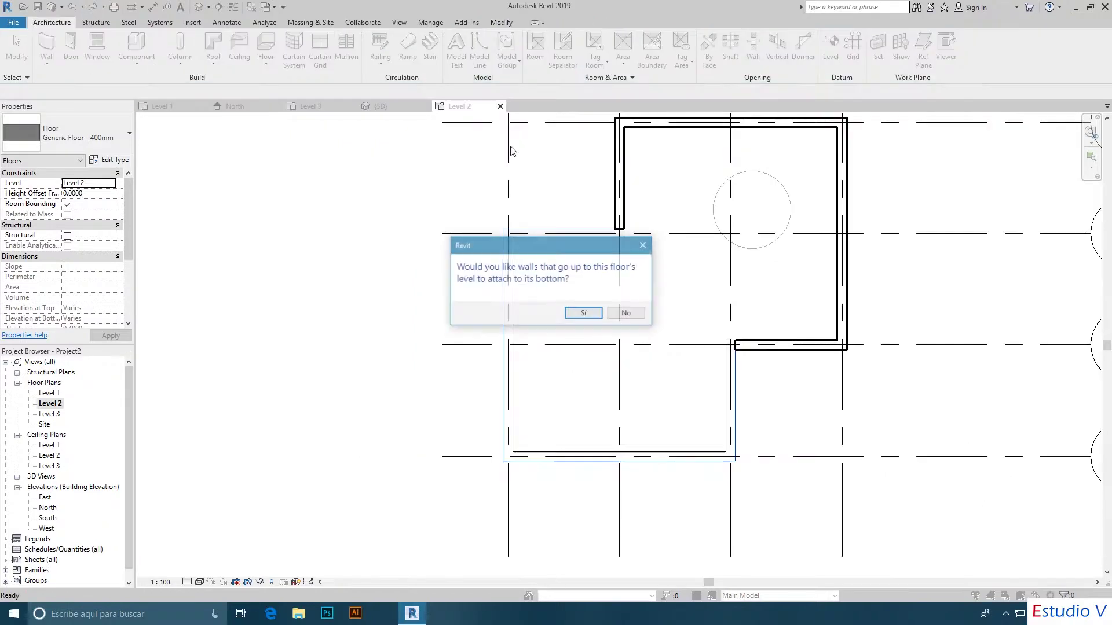
# Move the wall-attach prompt aside and answer No, leaving the Level 2 floor unattached.
pyautogui.moveTo(499, 220); pyautogui.dragTo(519, 241)
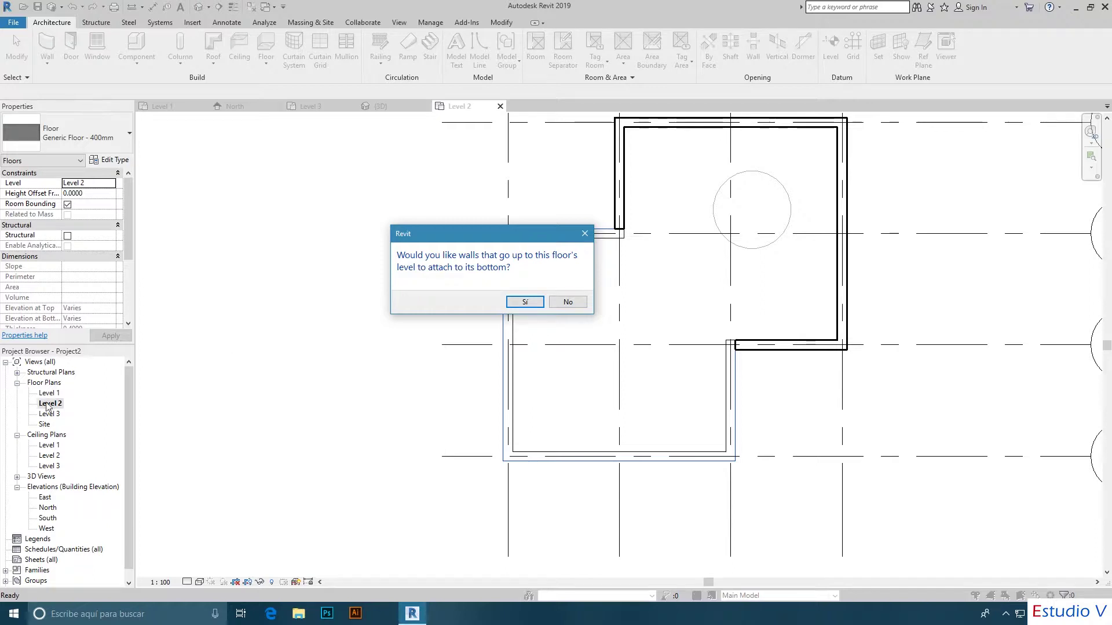
pyautogui.moveTo(509, 233); pyautogui.dragTo(499, 280)
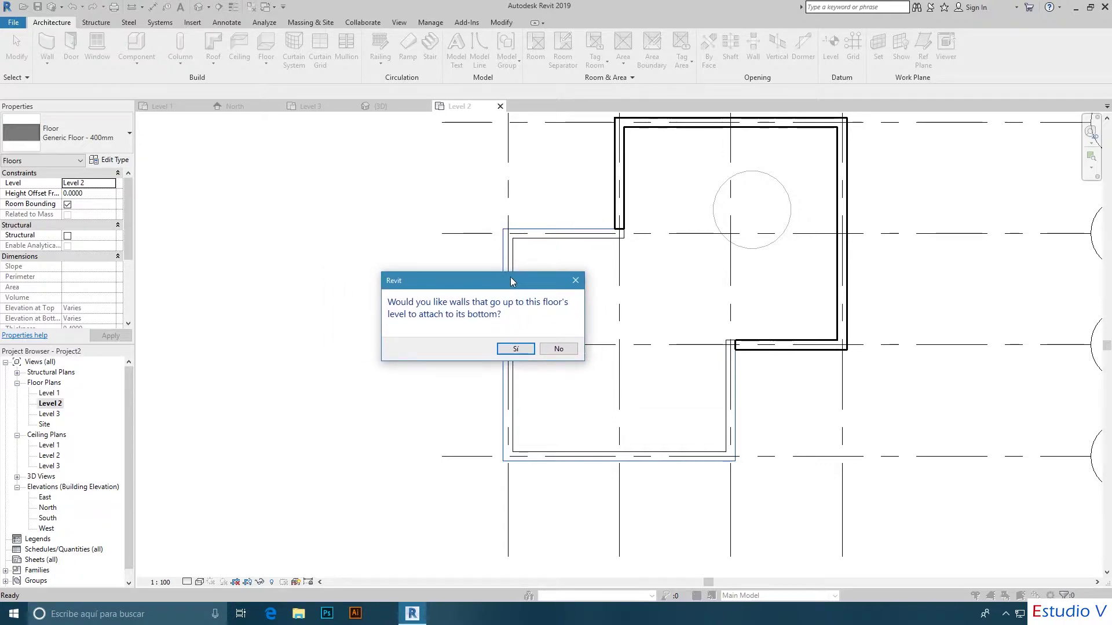
pyautogui.moveTo(511, 281); pyautogui.dragTo(384, 245)
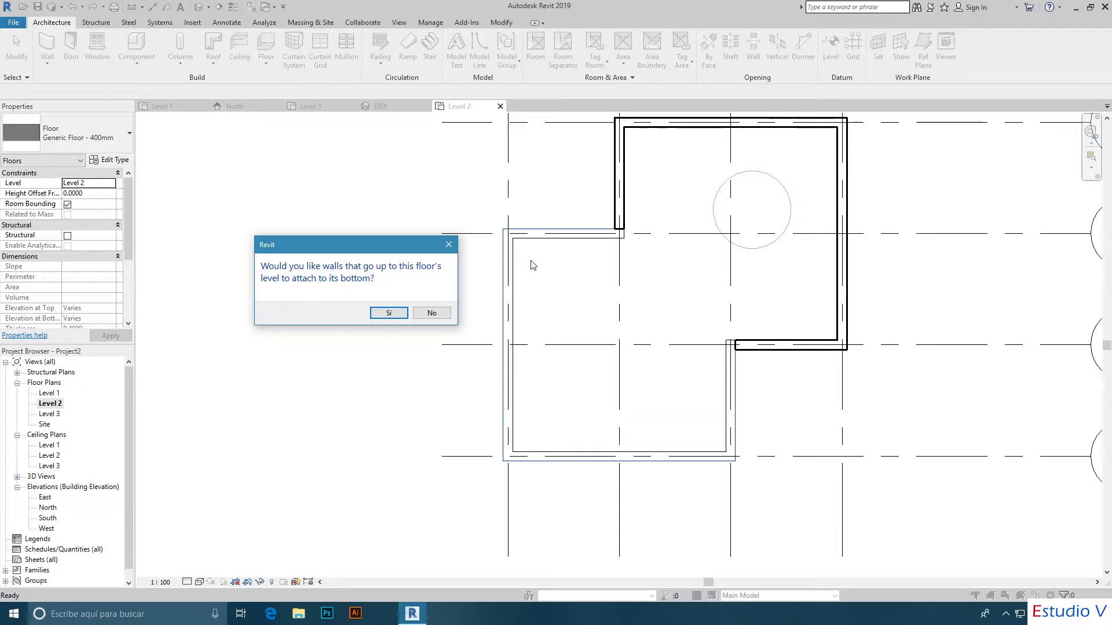
pyautogui.moveTo(395, 249); pyautogui.dragTo(424, 275)
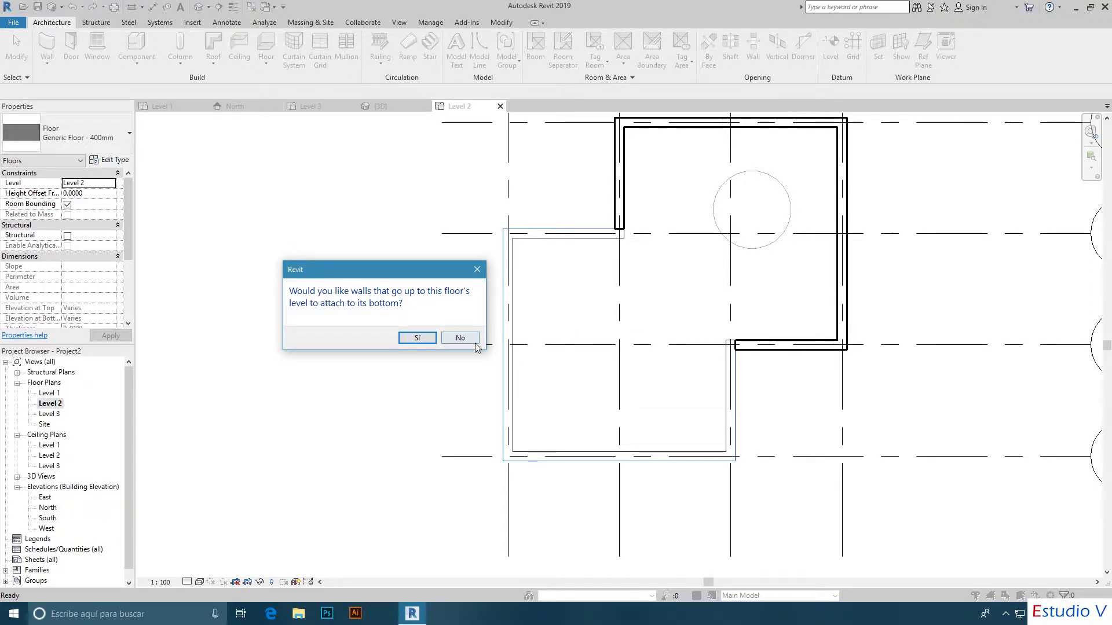
pyautogui.click(460, 338)
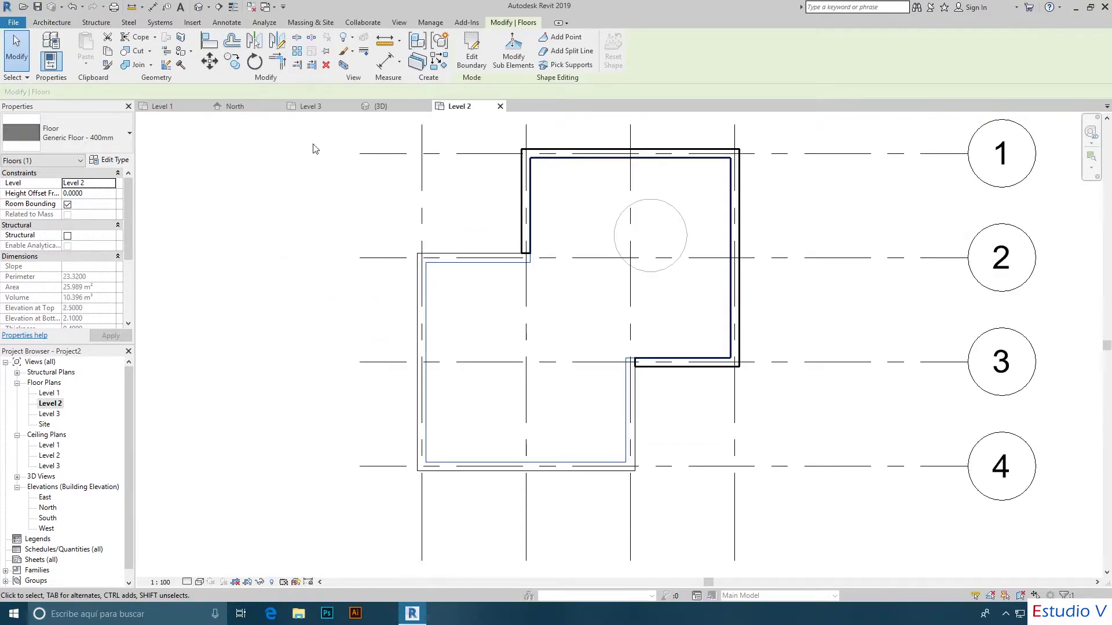
# In the {3D} view, select the Level 2 floor and open its boundary sketch.
pyautogui.click(199, 7)
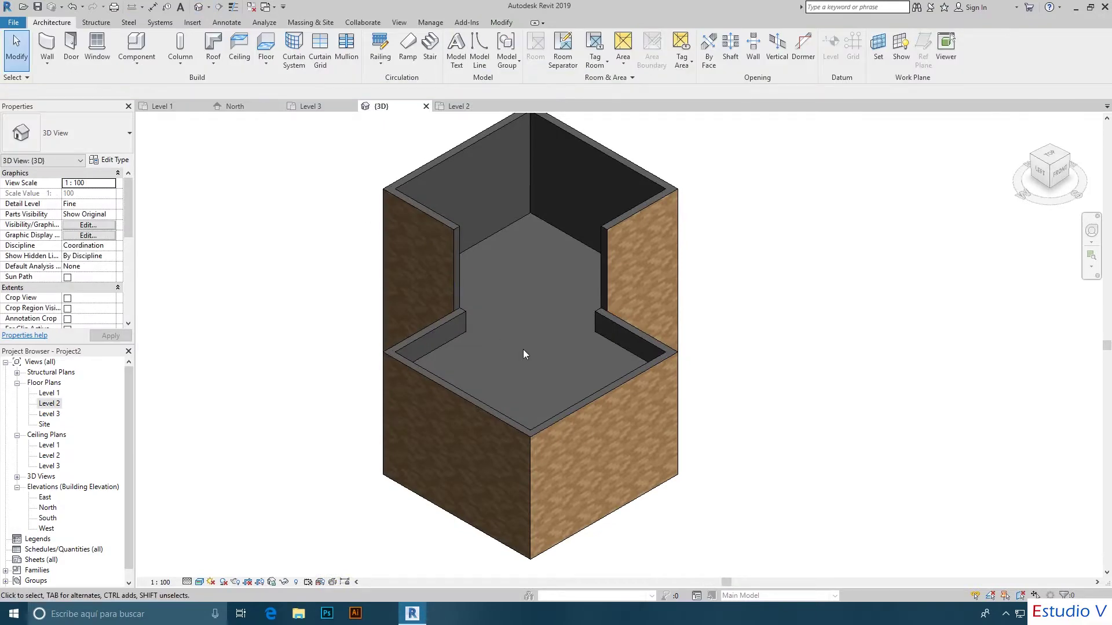
pyautogui.click(562, 210)
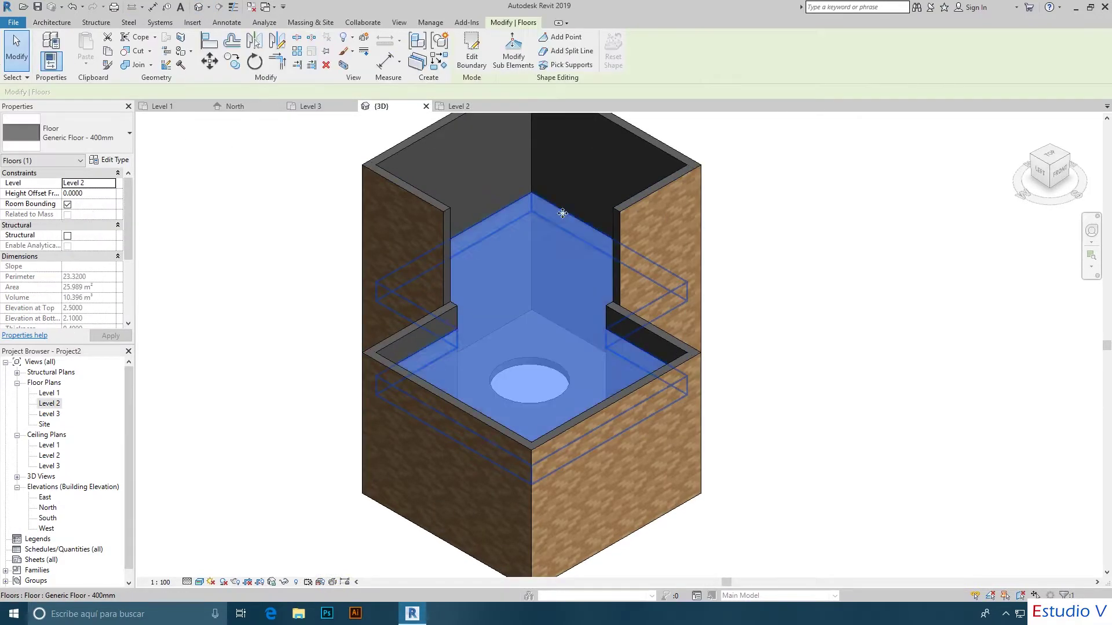
pyautogui.click(469, 50)
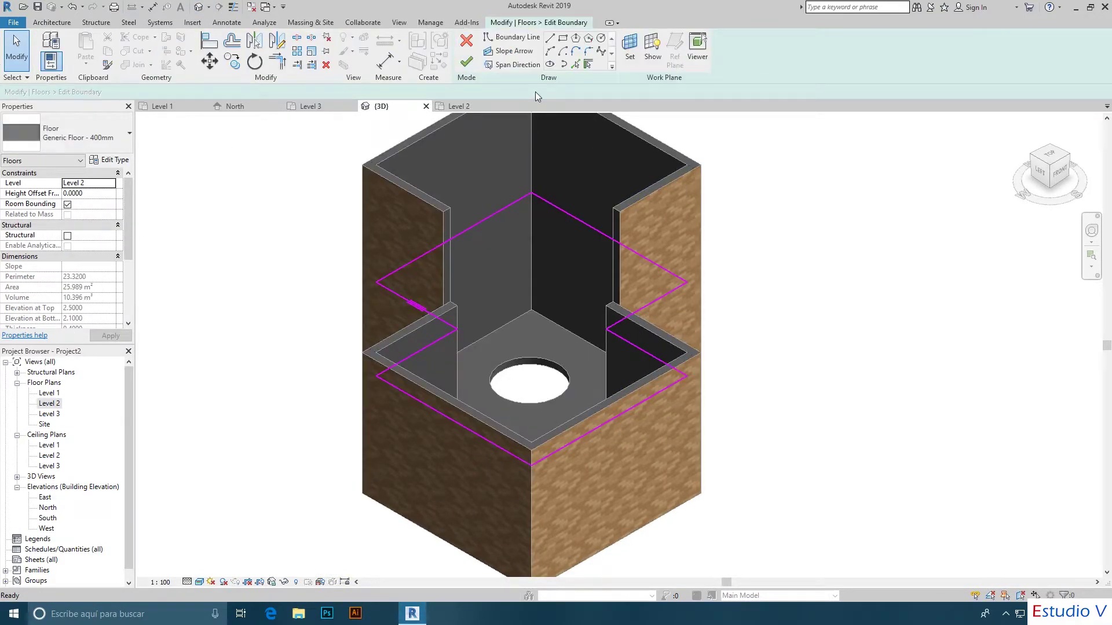
# Finish the unchanged Level 2 boundary, agree to attach walls, and detach the walls that miss it.
pyautogui.click(473, 62)
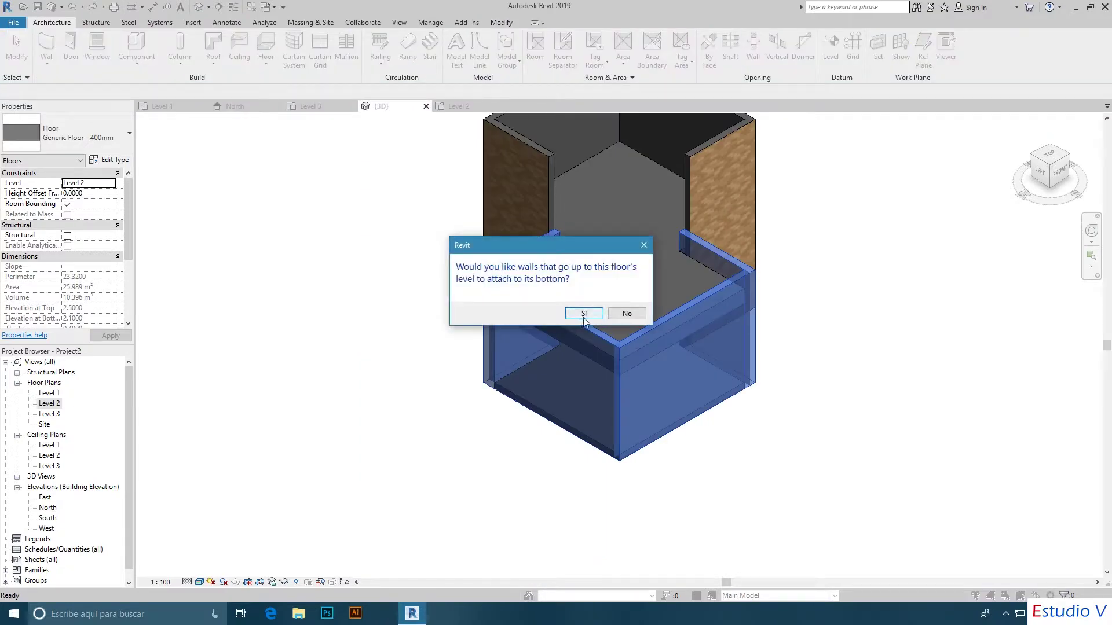
pyautogui.click(584, 313)
pyautogui.moveTo(542, 238); pyautogui.dragTo(869, 257)
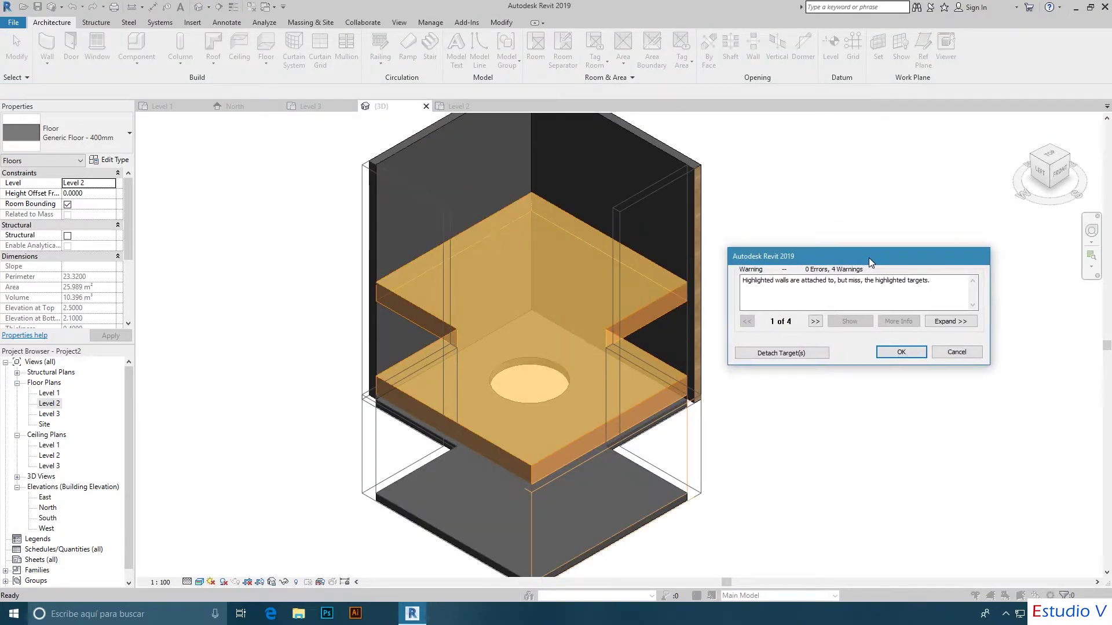
pyautogui.click(803, 357)
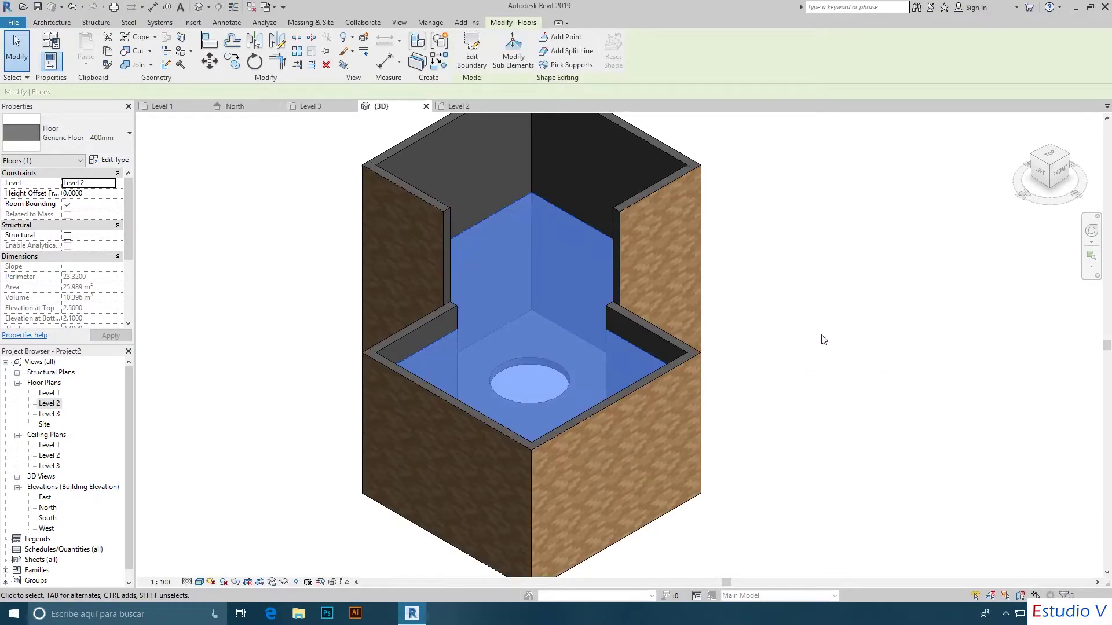
# Finish the Level 2 floor sketch again, attaching the walls and accepting the warning.
pyautogui.click(824, 340)
pyautogui.click(544, 199)
pyautogui.click(919, 310)
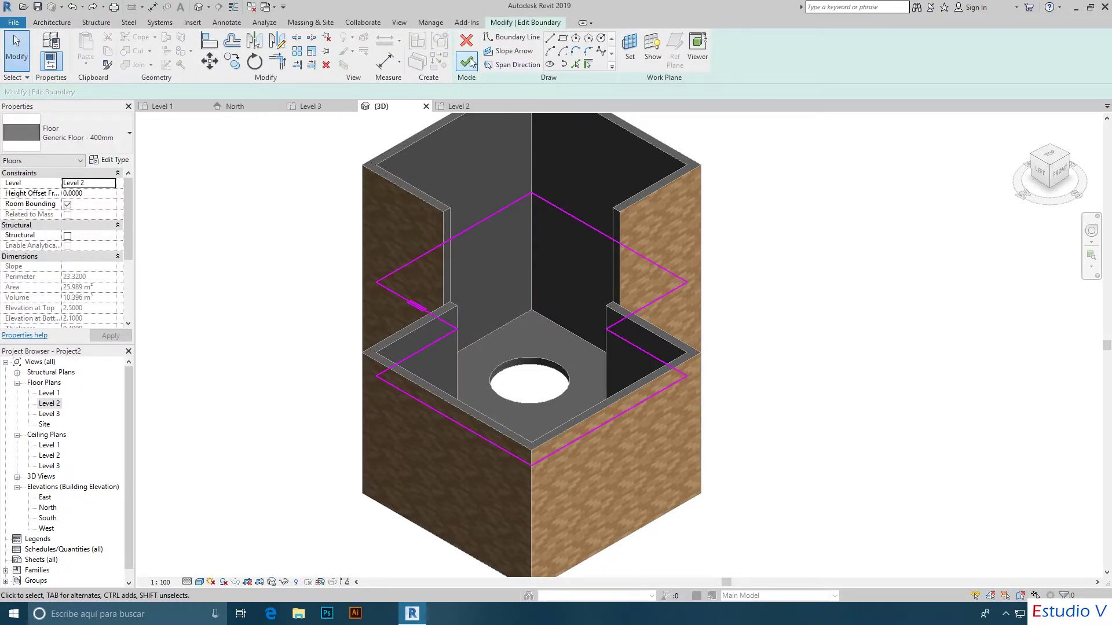
pyautogui.click(471, 62)
pyautogui.click(593, 313)
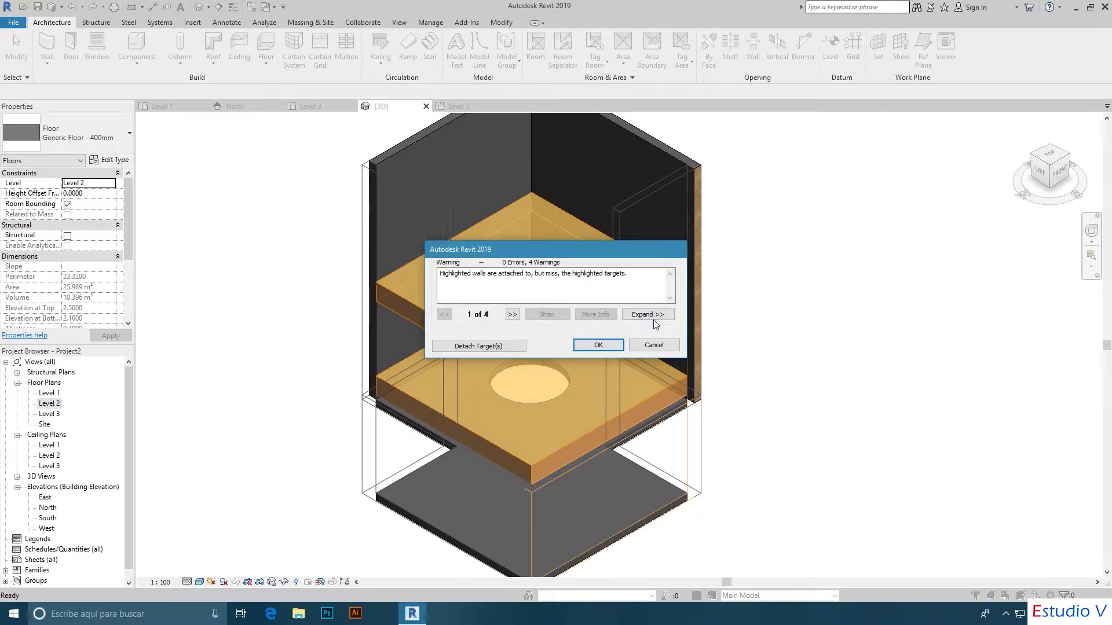
pyautogui.click(599, 345)
pyautogui.click(809, 343)
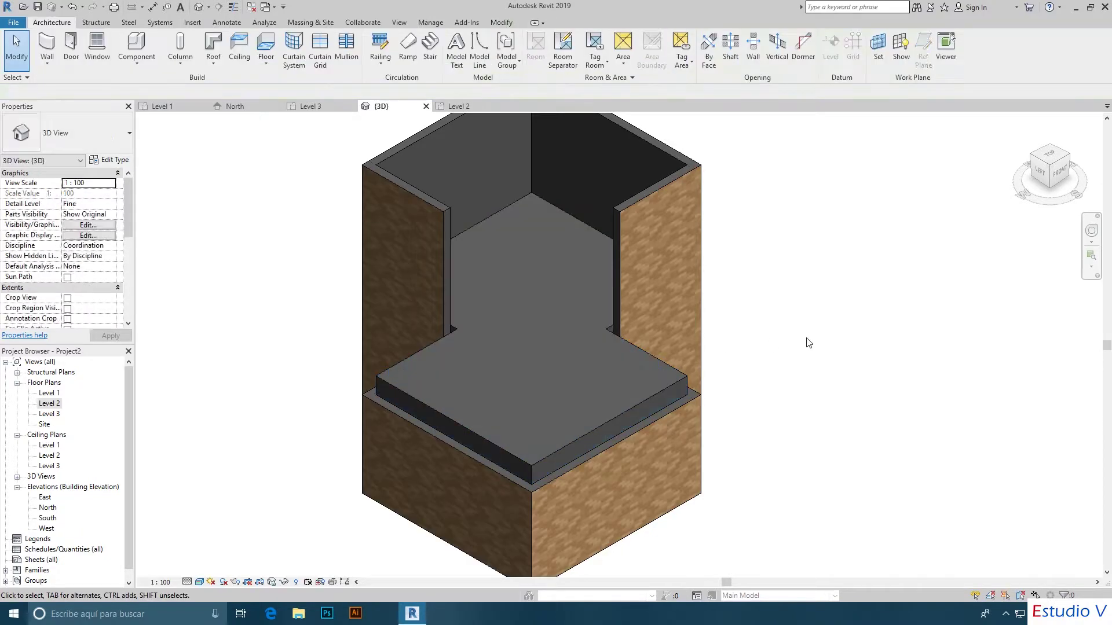
# Undo the thick Level 2 floor slab with Ctrl+Z and zoom the 3D view to fit.
pyautogui.scroll(-1, 840, 292)
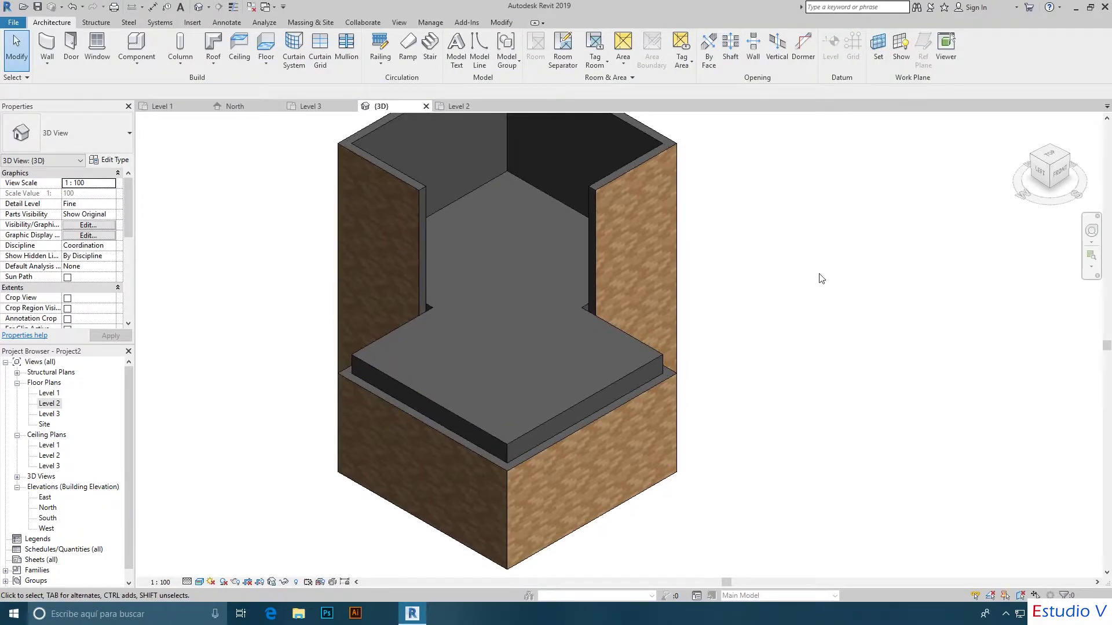
pyautogui.scroll(-1, 819, 276)
pyautogui.scroll(1, 803, 314)
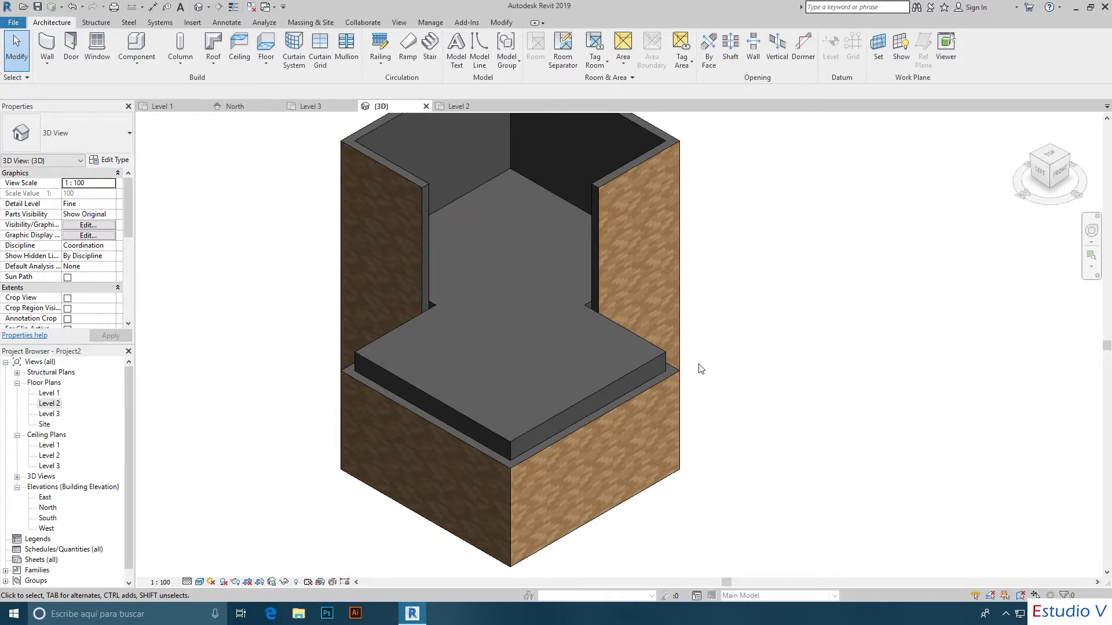
pyautogui.click(578, 430)
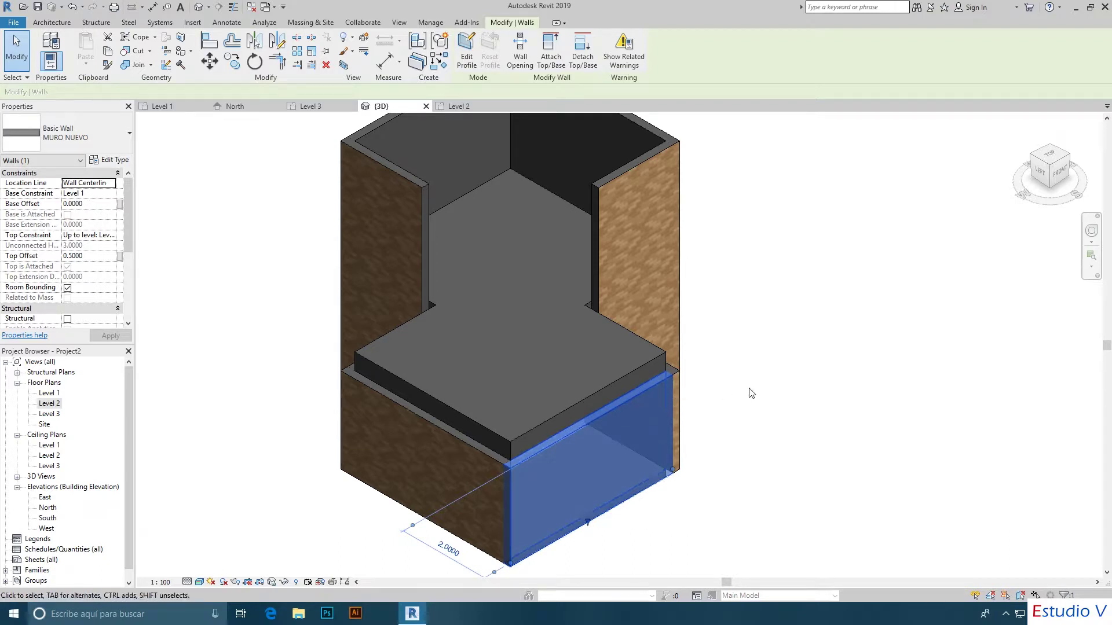
pyautogui.click(778, 371)
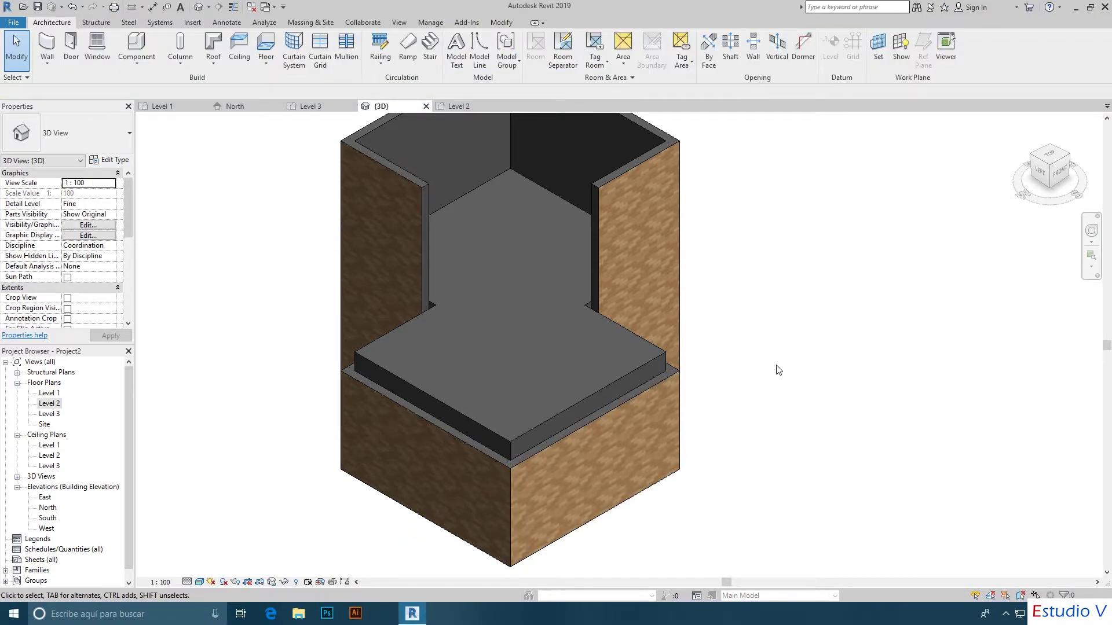
pyautogui.hotkey('ctrl', 'z')
pyautogui.press('z')
pyautogui.press('f')
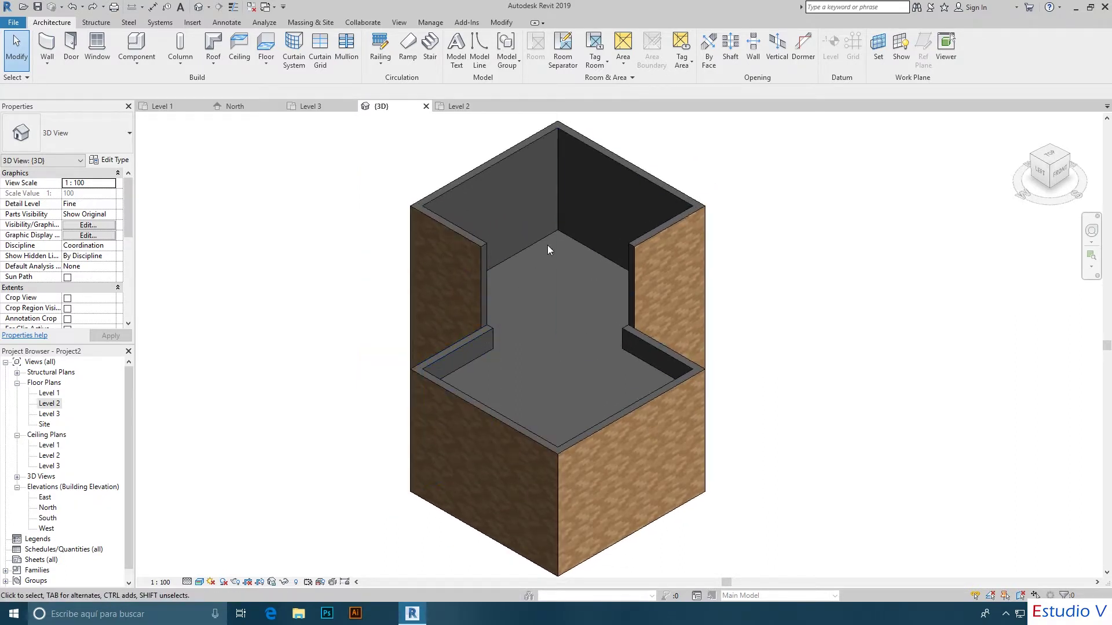
pyautogui.doubleClick(49, 413)
pyautogui.scroll(1, 608, 392)
pyautogui.scroll(1, 589, 392)
pyautogui.scroll(1, 586, 396)
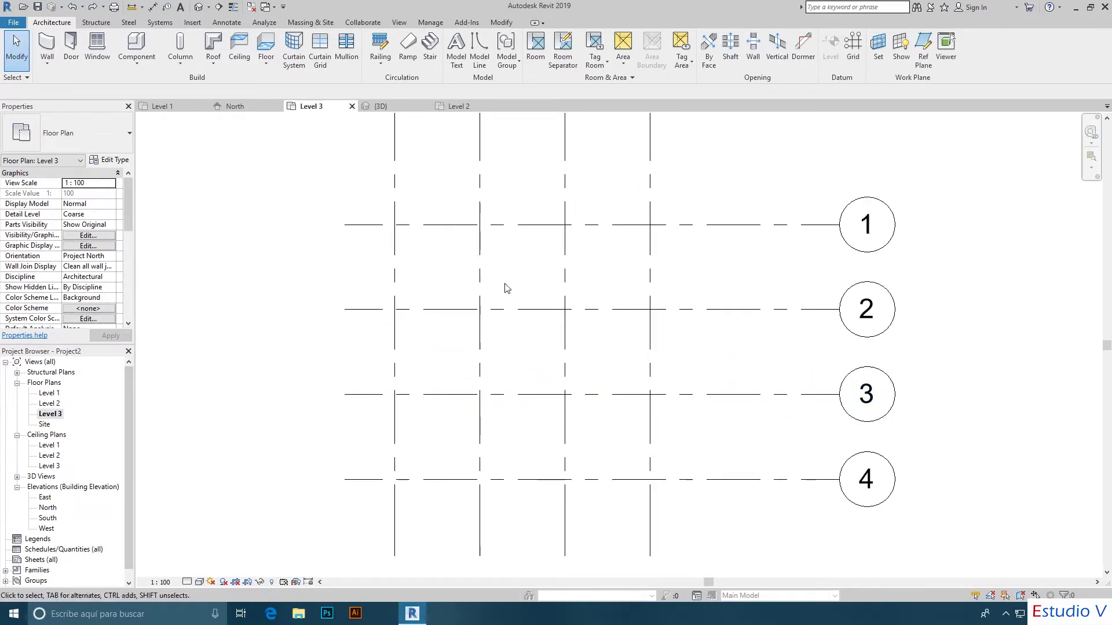
pyautogui.scroll(-2, 533, 283)
pyautogui.moveTo(534, 283)
pyautogui.mouseDown(button='middle')
pyautogui.moveTo(546, 300)
pyautogui.moveTo(538, 313)
pyautogui.mouseUp(button='middle')
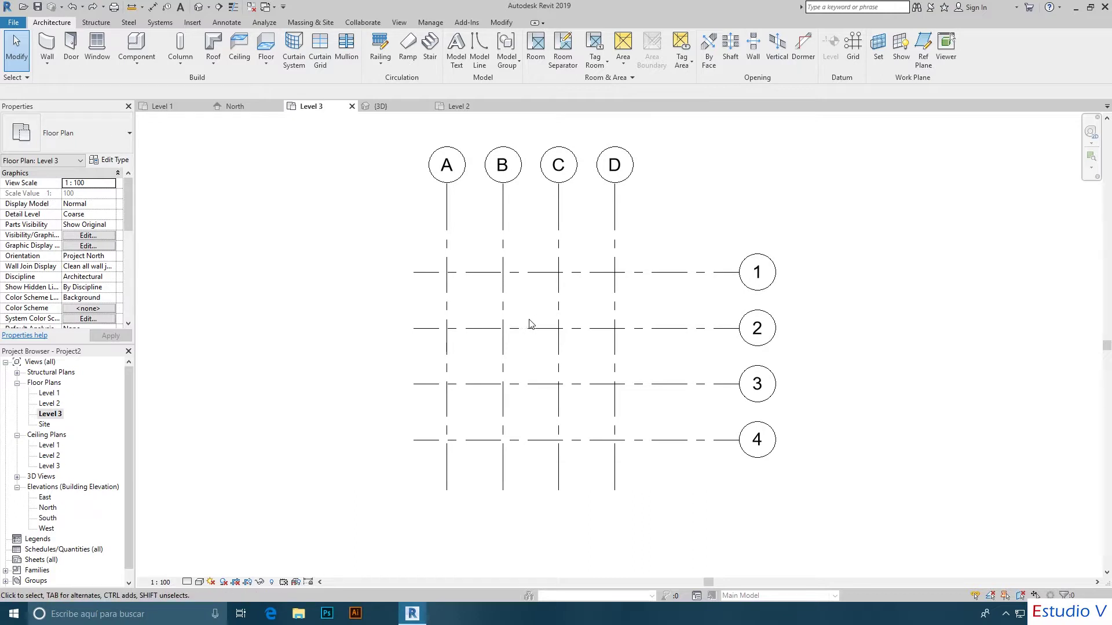
pyautogui.click(199, 7)
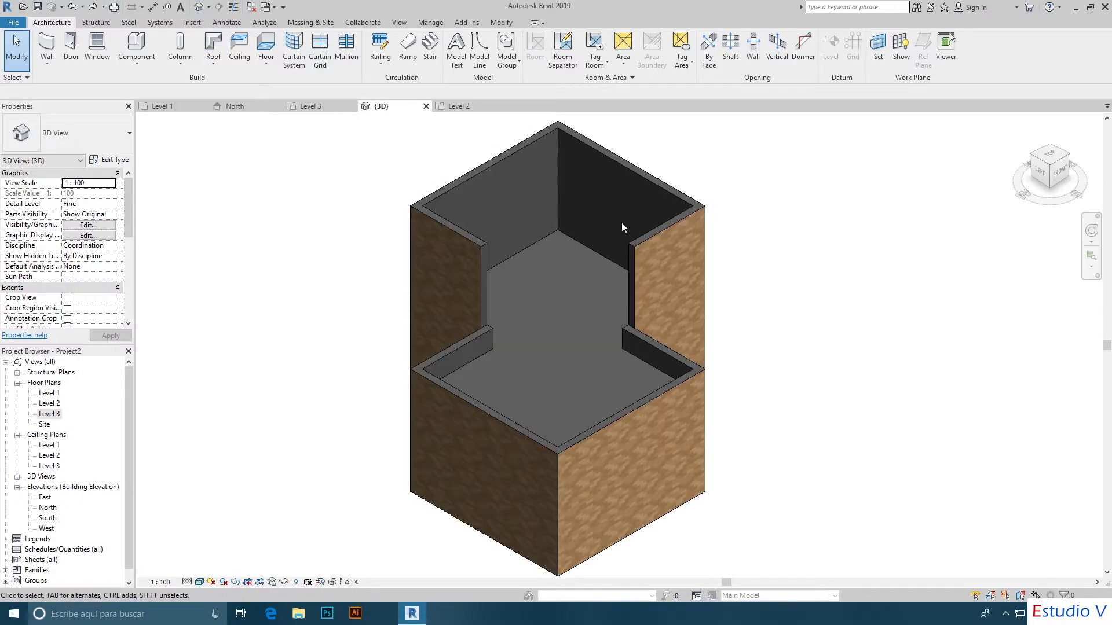
pyautogui.click(641, 238)
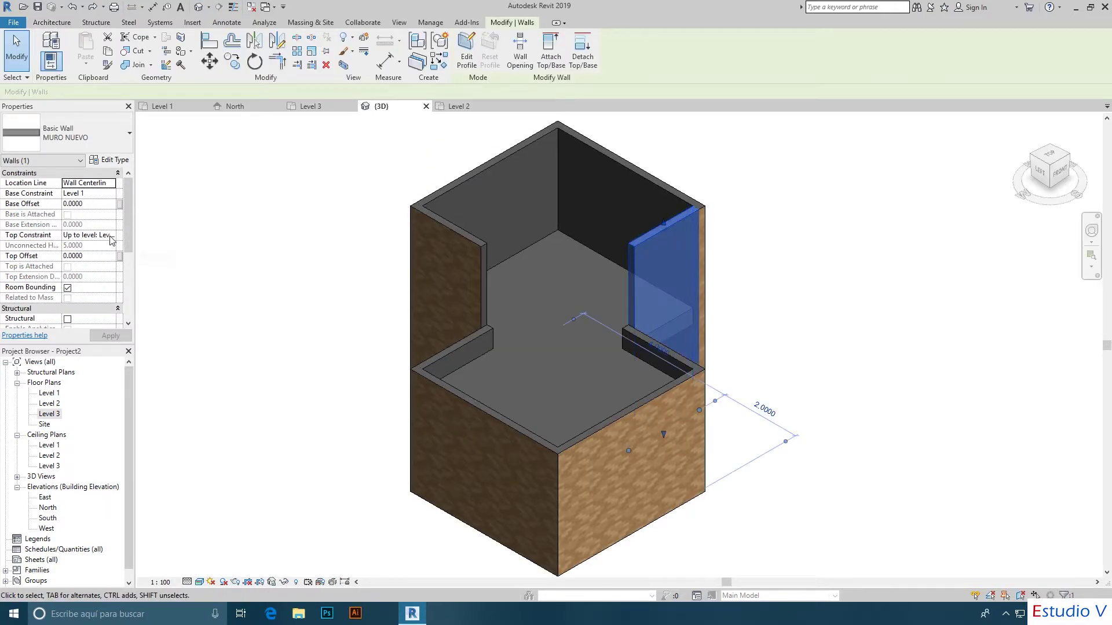
pyautogui.click(323, 265)
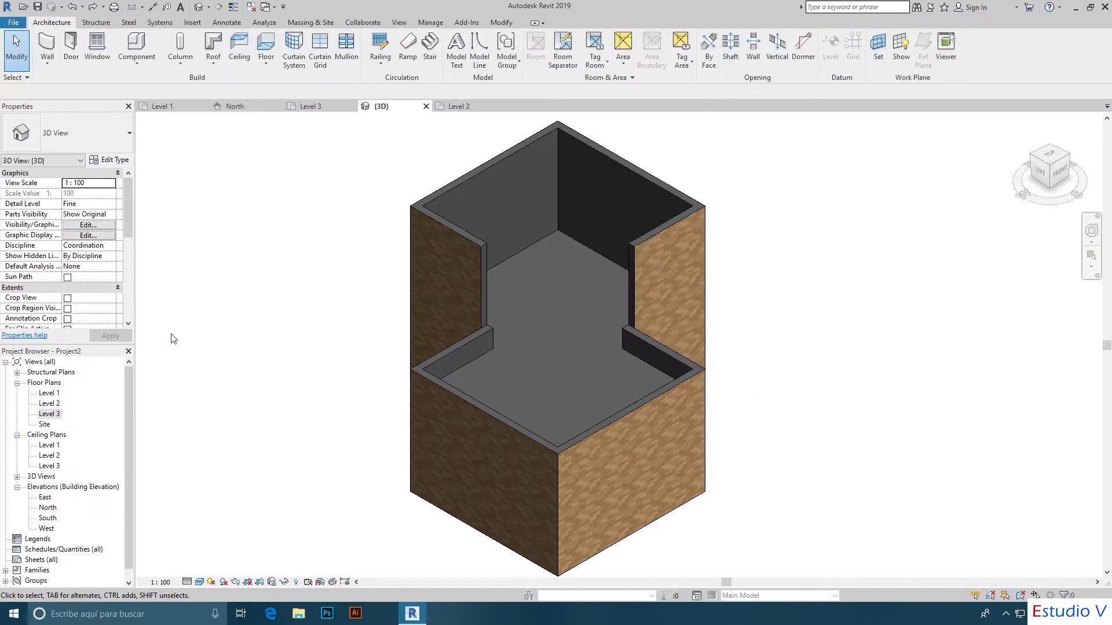
pyautogui.doubleClick(54, 415)
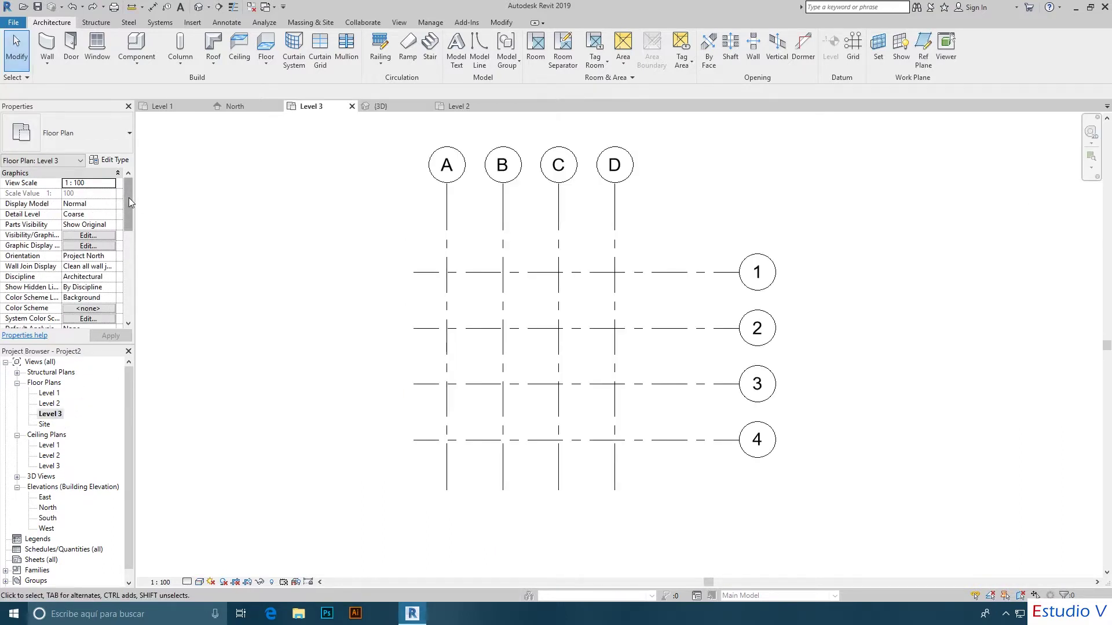
# Set the Level 3 plan's underlay base level to Level 3 and apply.
pyautogui.moveTo(128, 198); pyautogui.dragTo(132, 250)
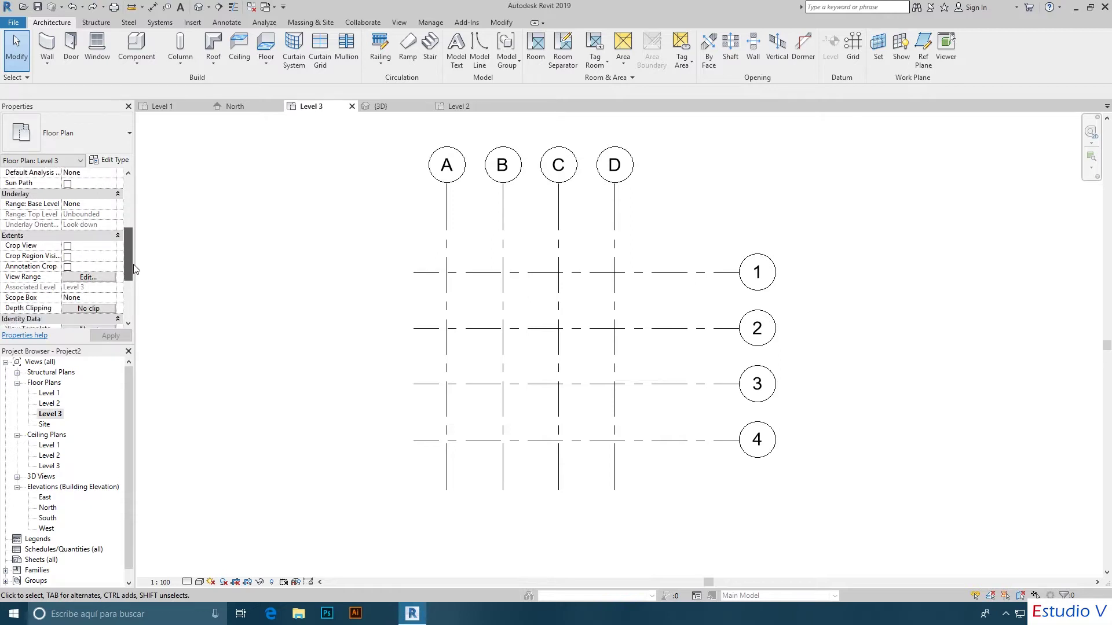
pyautogui.moveTo(133, 250); pyautogui.dragTo(132, 273)
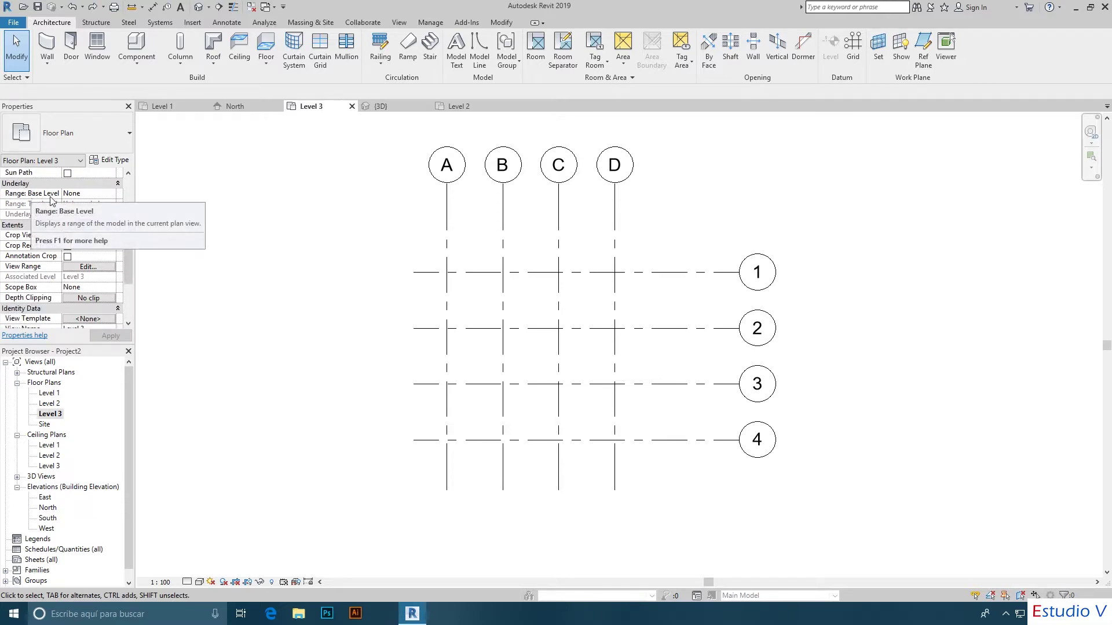
pyautogui.click(106, 195)
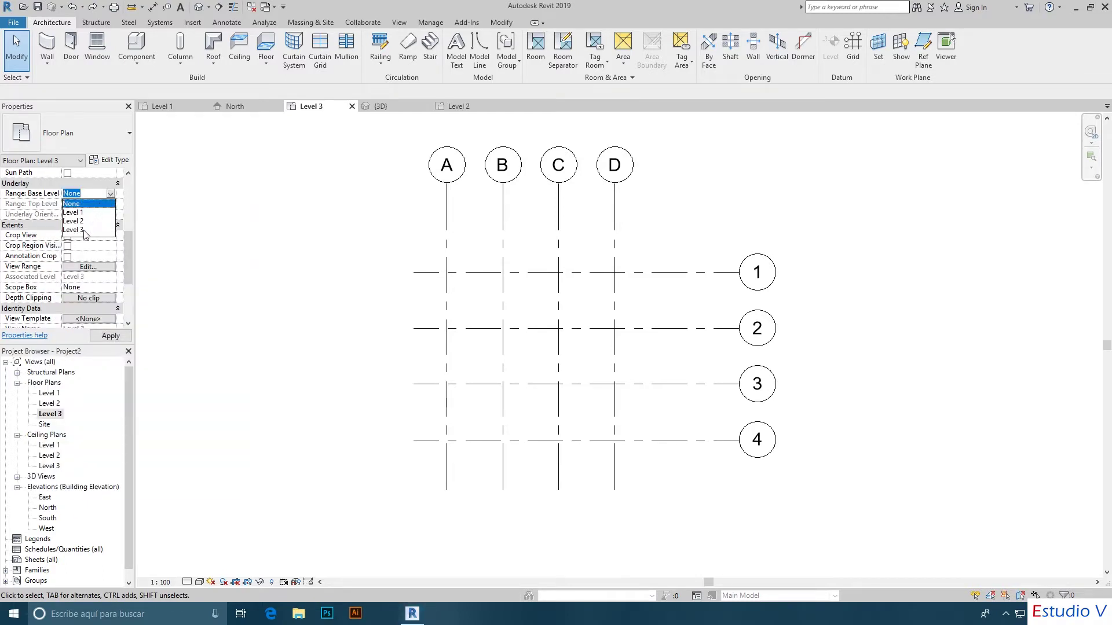
pyautogui.click(74, 229)
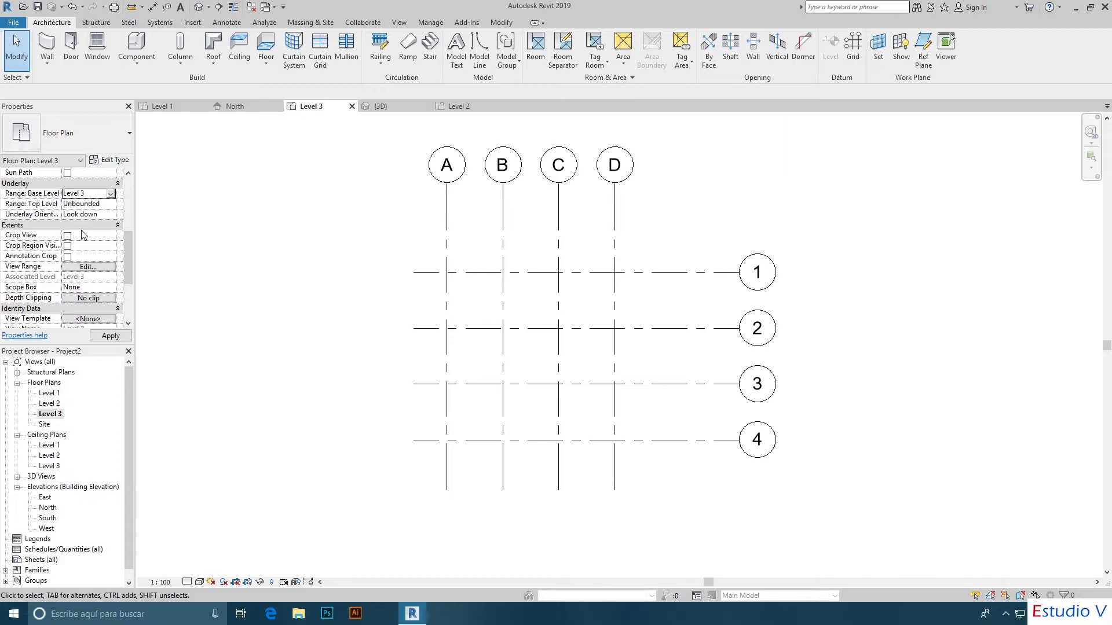
pyautogui.click(107, 341)
# Change the underlay base level to Level 2 so the lower walls show beneath.
pyautogui.click(110, 195)
pyautogui.click(98, 221)
pyautogui.click(115, 339)
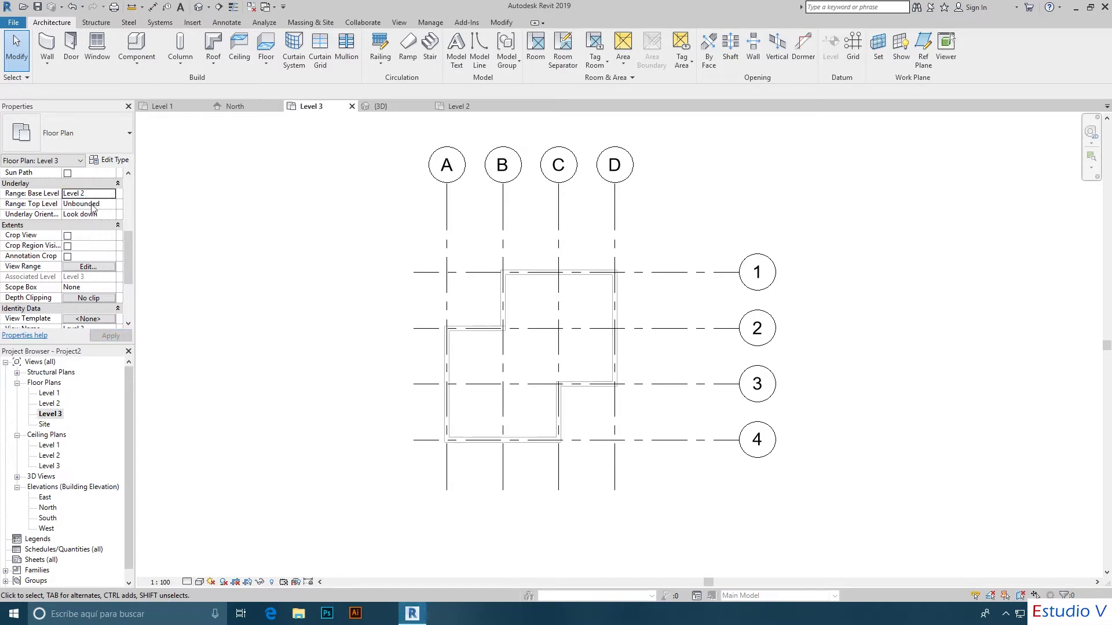
pyautogui.scroll(1, 541, 275)
pyautogui.scroll(1, 541, 275)
pyautogui.scroll(1, 540, 275)
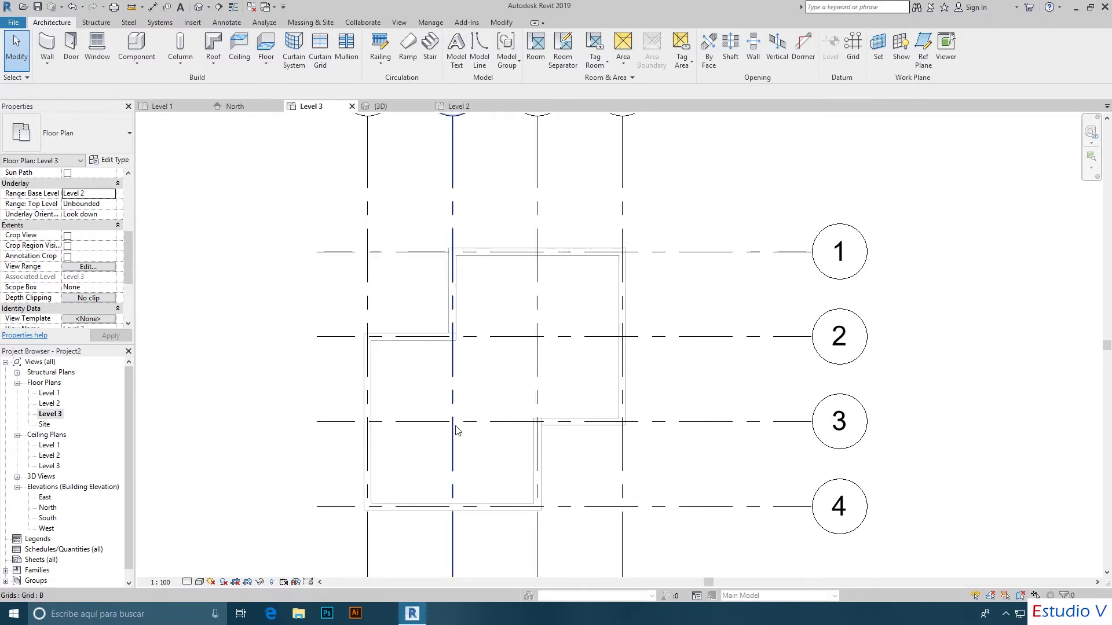
pyautogui.scroll(1, 518, 324)
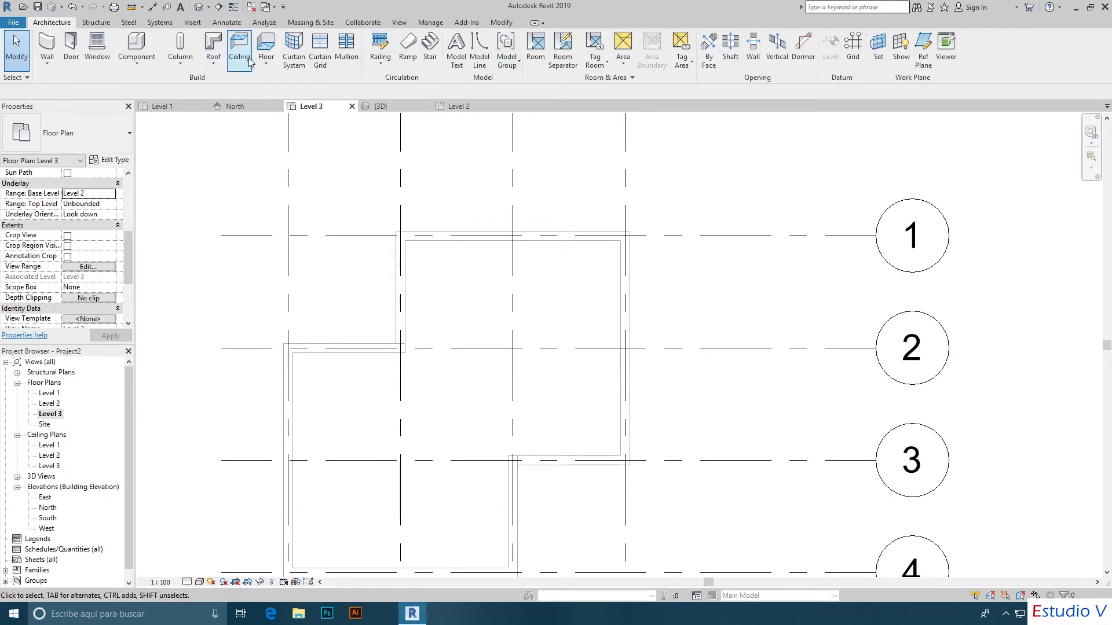
# Sketch an architectural floor on Level 3 by picking the four upper walls, Extend into wall off.
pyautogui.click(267, 63)
pyautogui.click(298, 84)
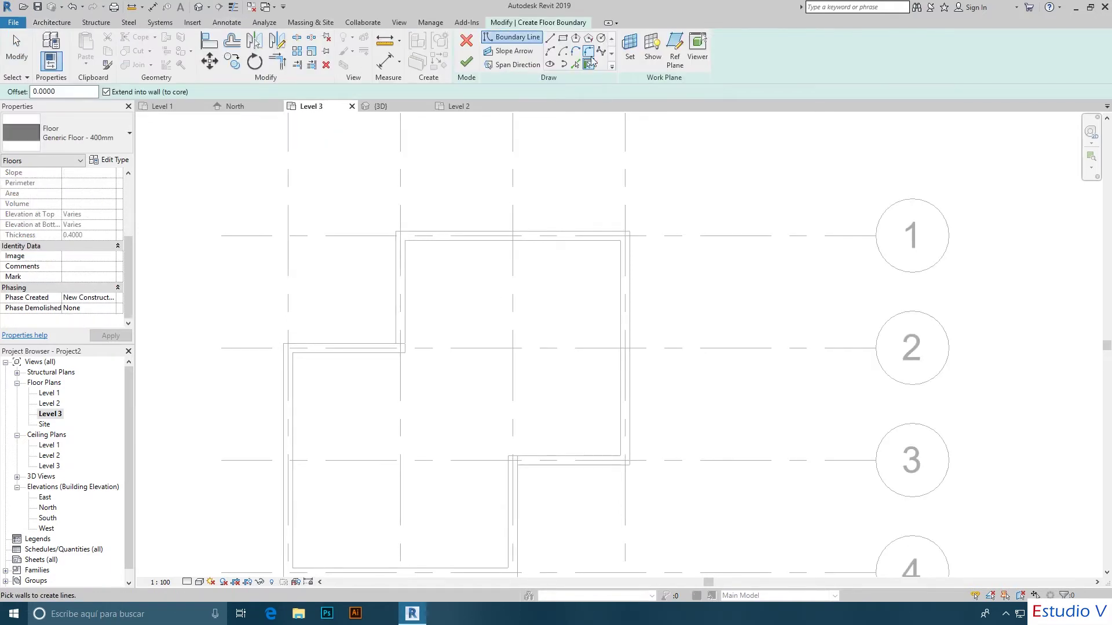
pyautogui.click(588, 65)
pyautogui.click(105, 92)
pyautogui.click(409, 296)
pyautogui.click(427, 244)
pyautogui.click(620, 353)
pyautogui.click(553, 459)
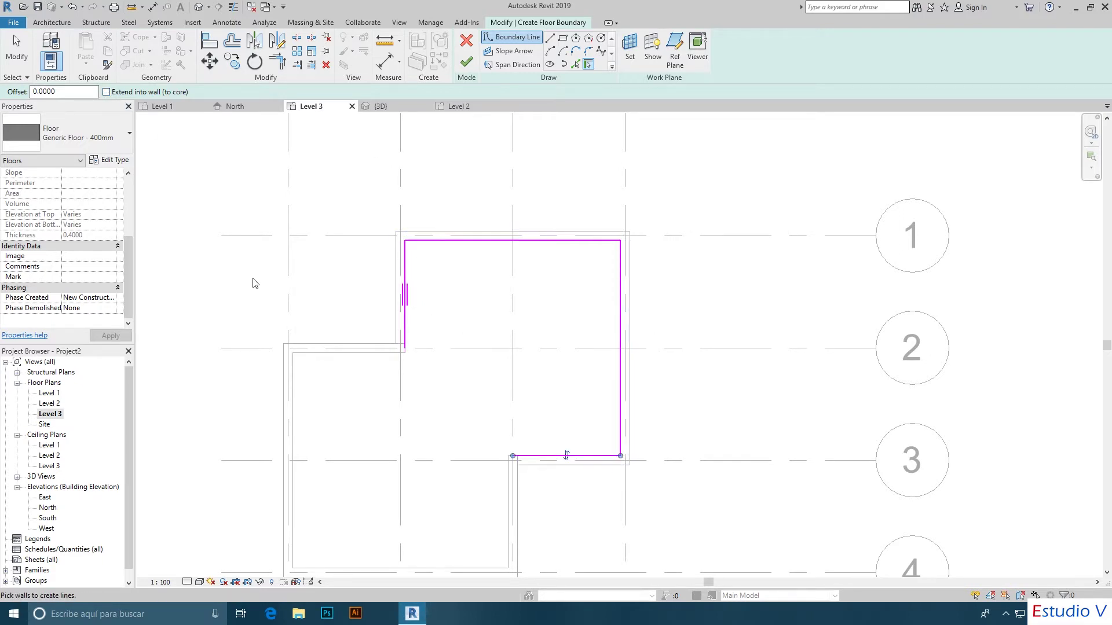
# Extend the bottom boundary to the left corner, finish the 14.669 m² floor, and view it in 3D.
pyautogui.click(18, 40)
pyautogui.click(519, 455)
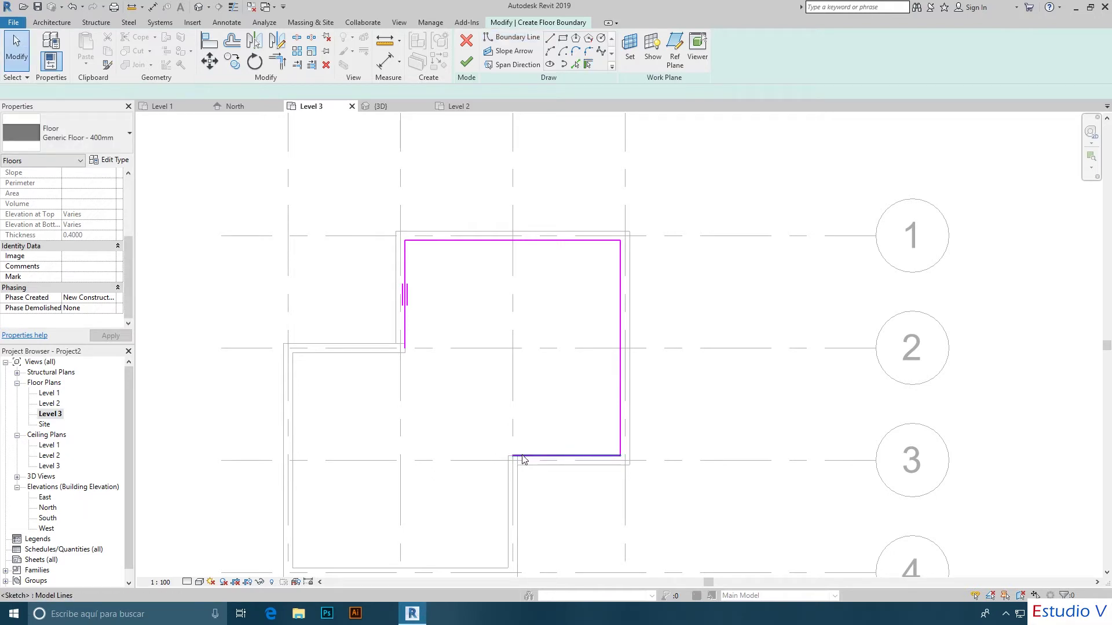
pyautogui.moveTo(514, 456); pyautogui.dragTo(407, 450)
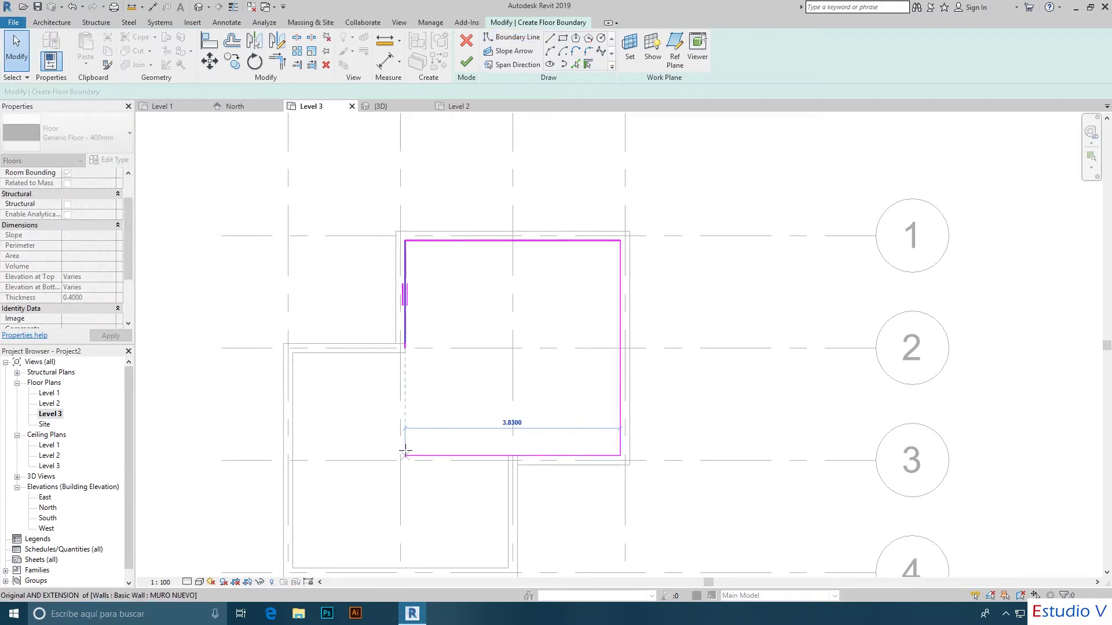
pyautogui.click(405, 346)
pyautogui.click(406, 448)
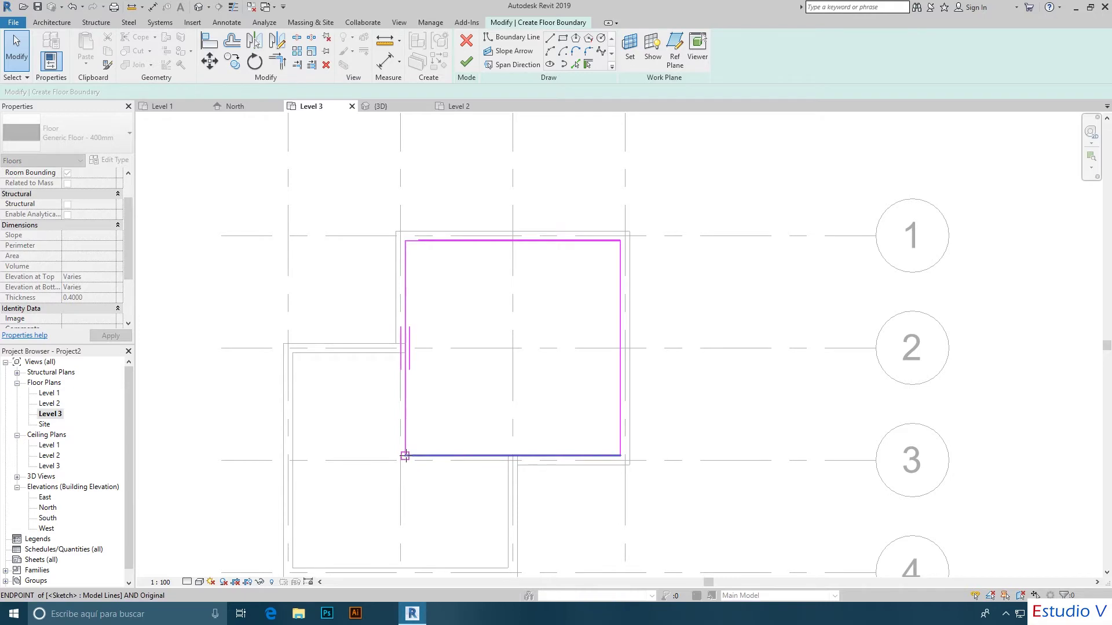
pyautogui.click(466, 61)
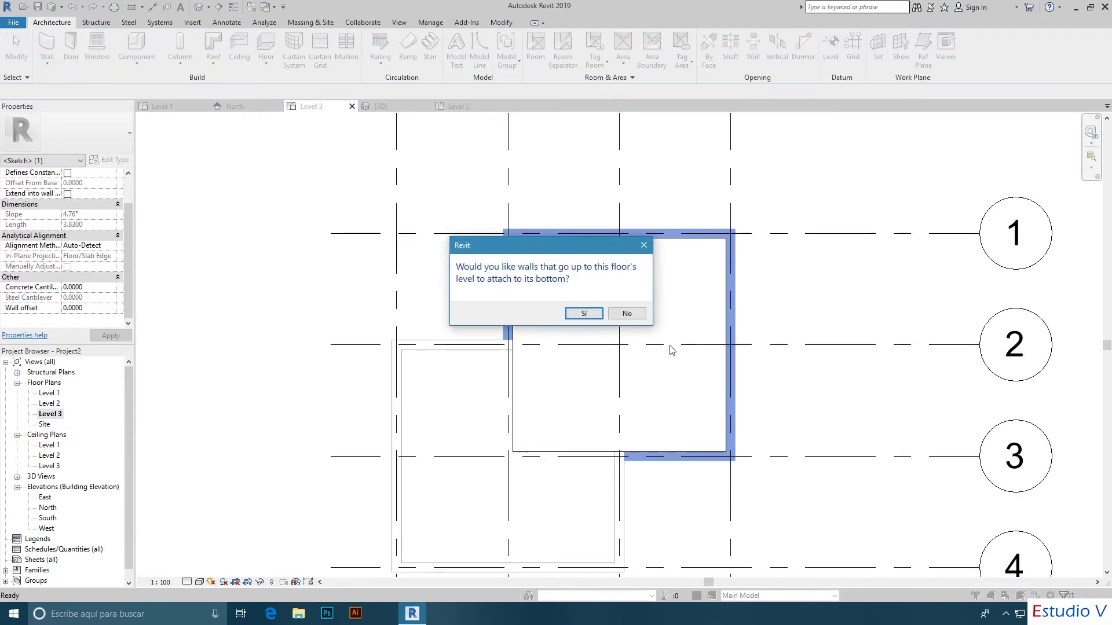
pyautogui.click(629, 315)
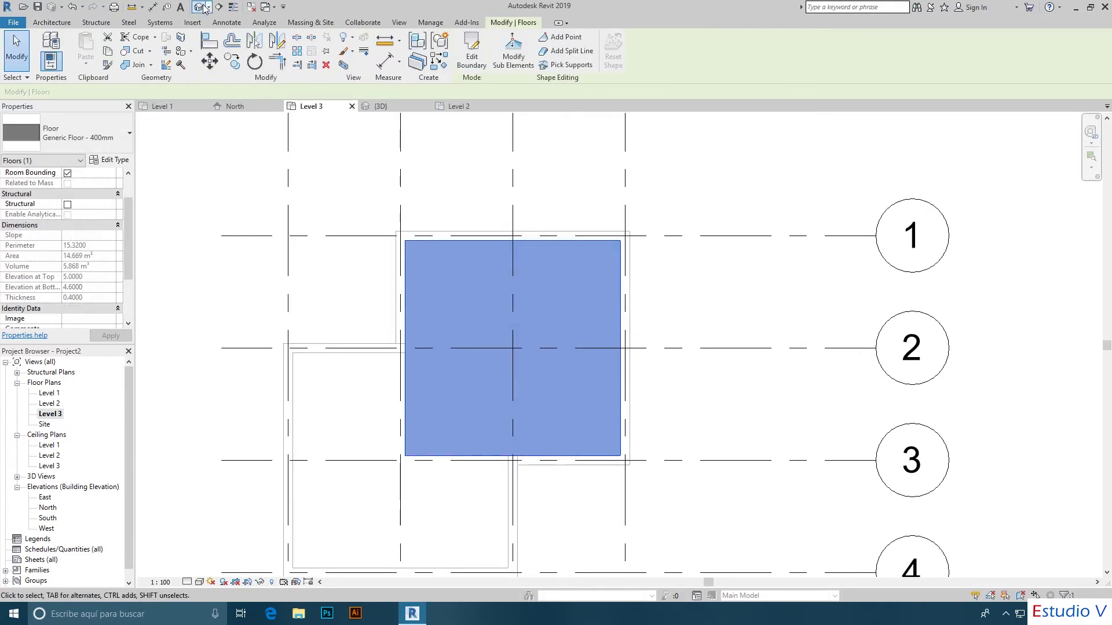
pyautogui.click(199, 6)
pyautogui.moveTo(1042, 185)
pyautogui.mouseDown()
pyautogui.moveTo(1065, 174)
pyautogui.moveTo(832, 256)
pyautogui.mouseUp()
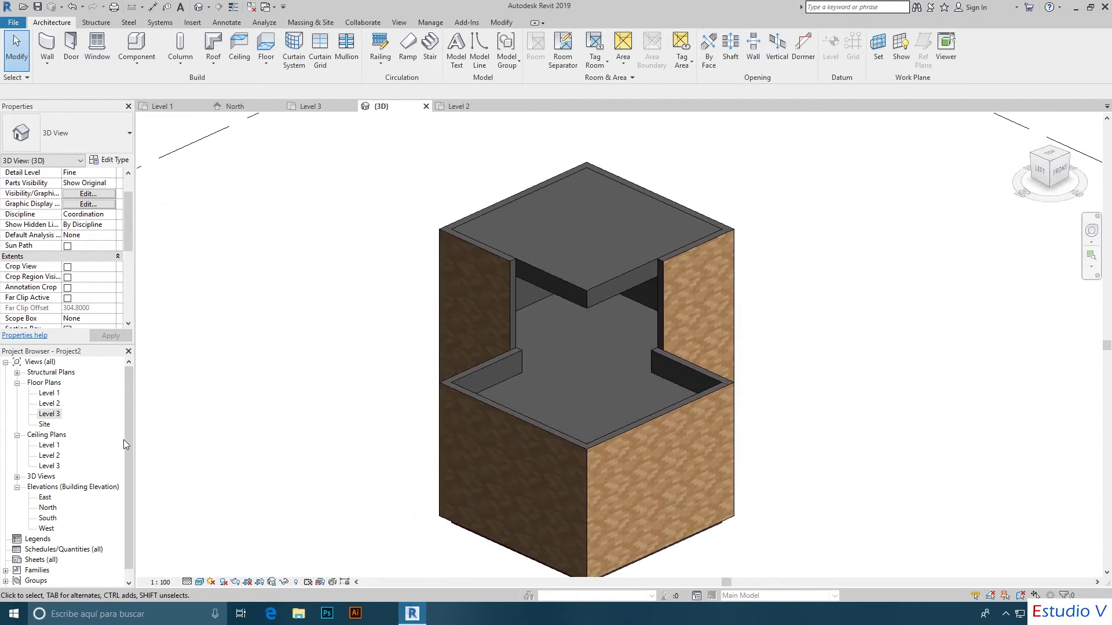
# Open the Level 2 floor plan and set its underlay base level to None.
pyautogui.doubleClick(52, 404)
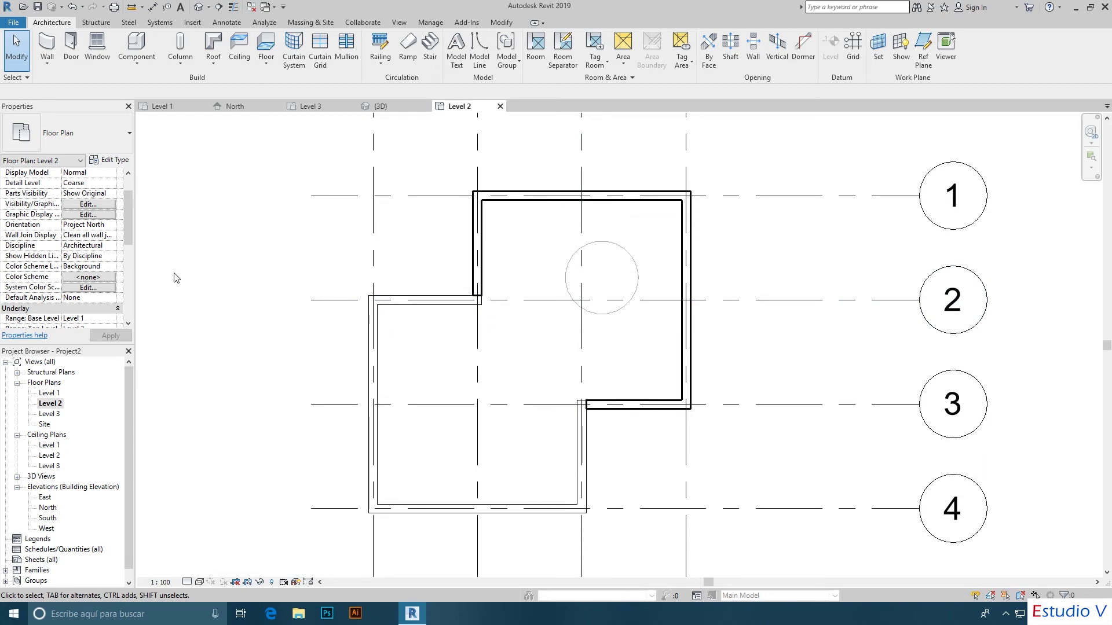
pyautogui.moveTo(128, 227); pyautogui.dragTo(126, 258)
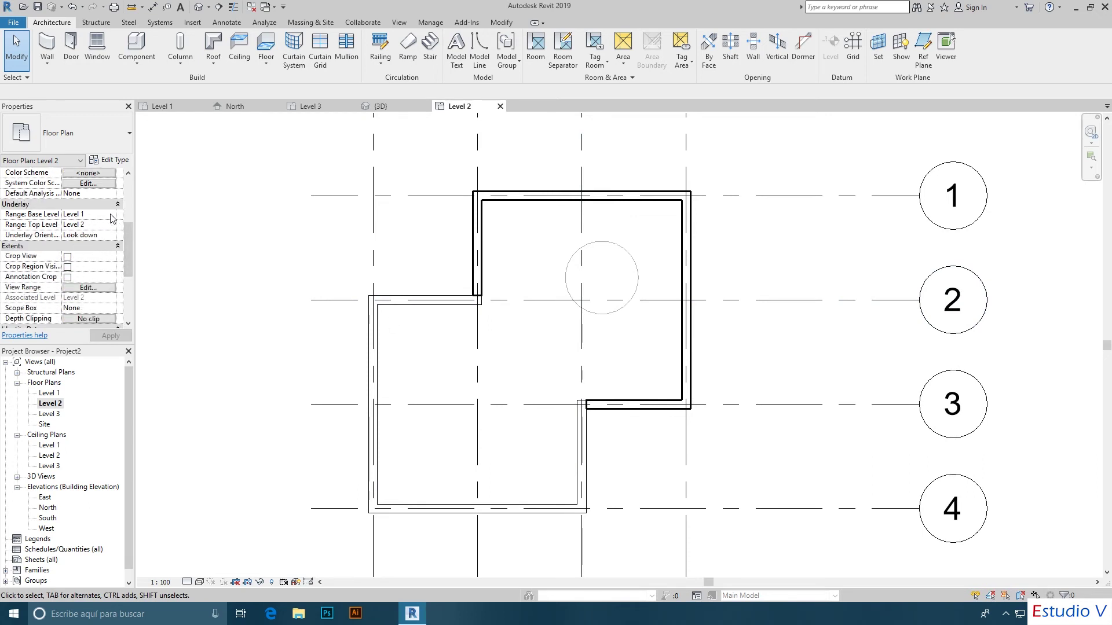
pyautogui.click(112, 216)
pyautogui.click(87, 226)
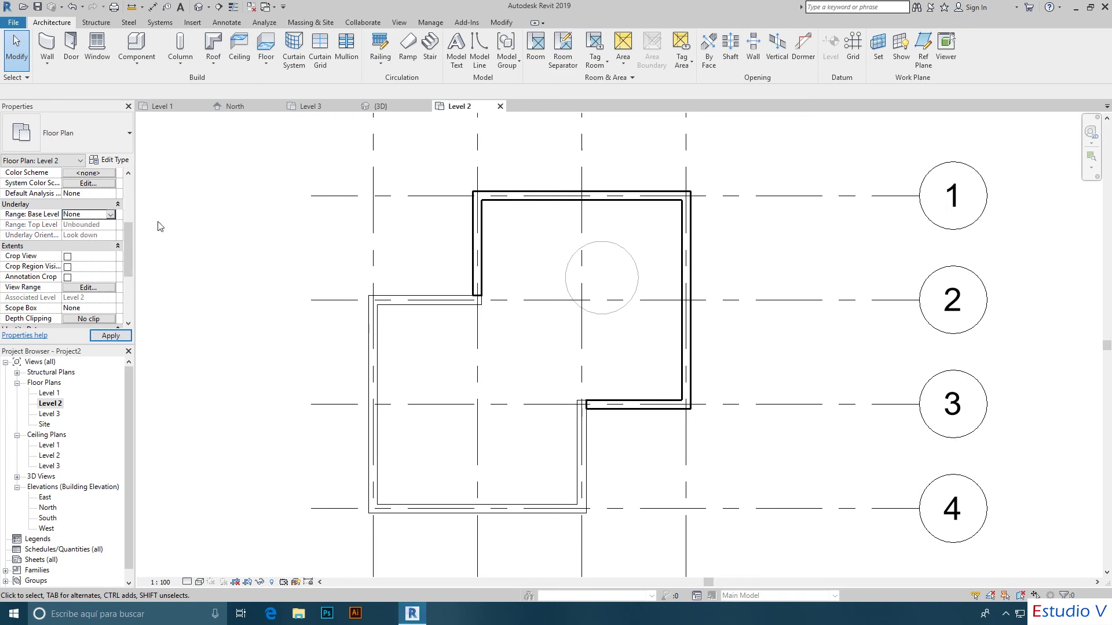